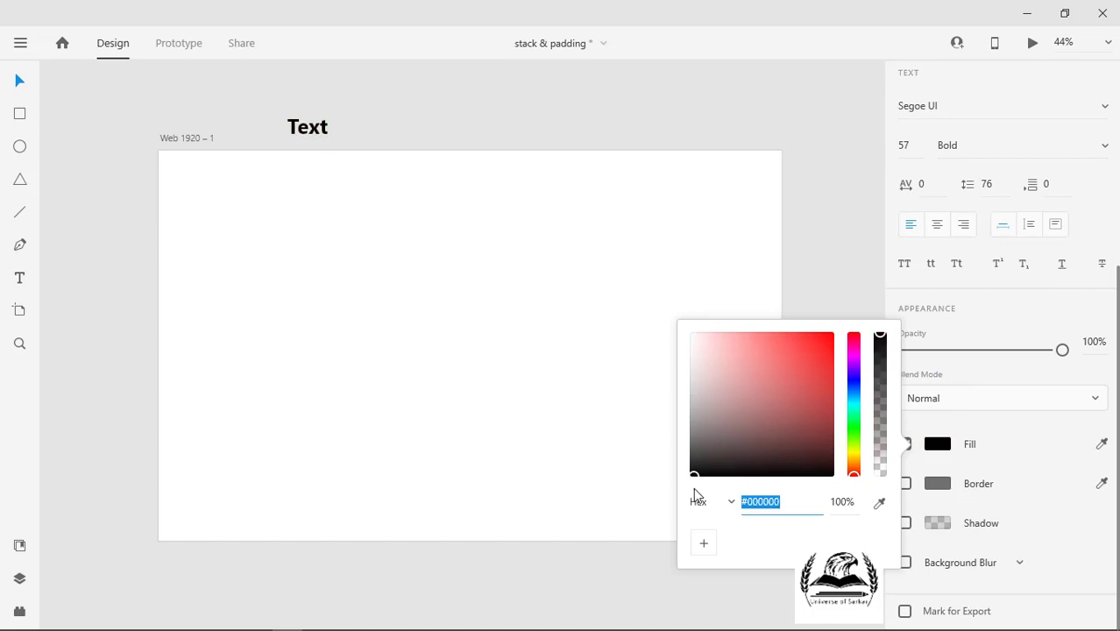
# Step: Change the wording of the heading text above the artboard to "InDesign"
pyautogui.click(810, 261)
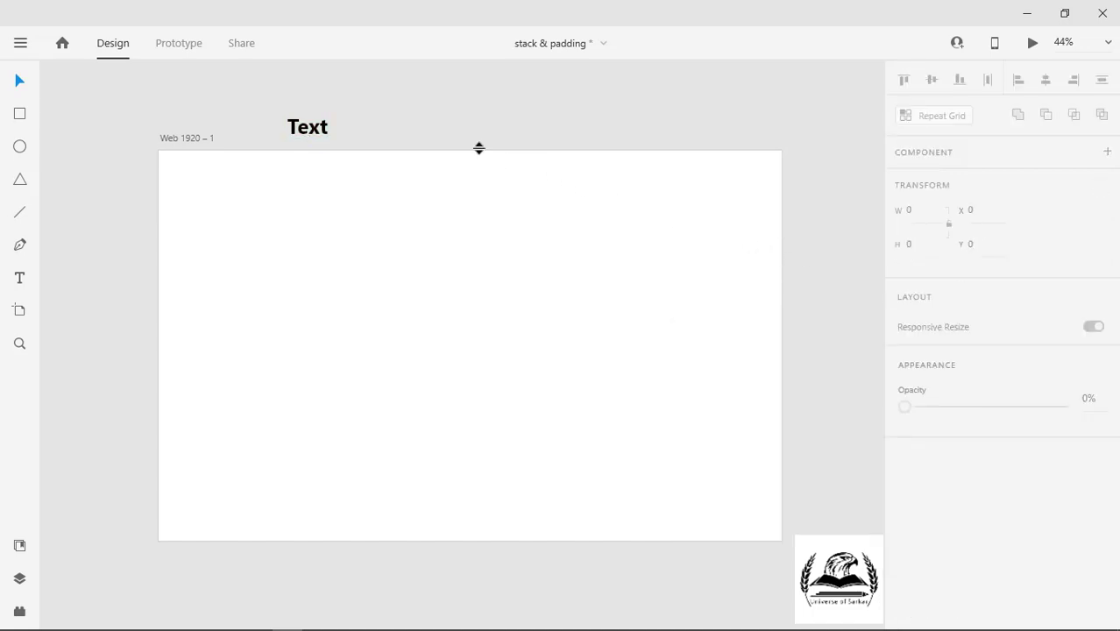
pyautogui.click(313, 132)
pyautogui.doubleClick(312, 134)
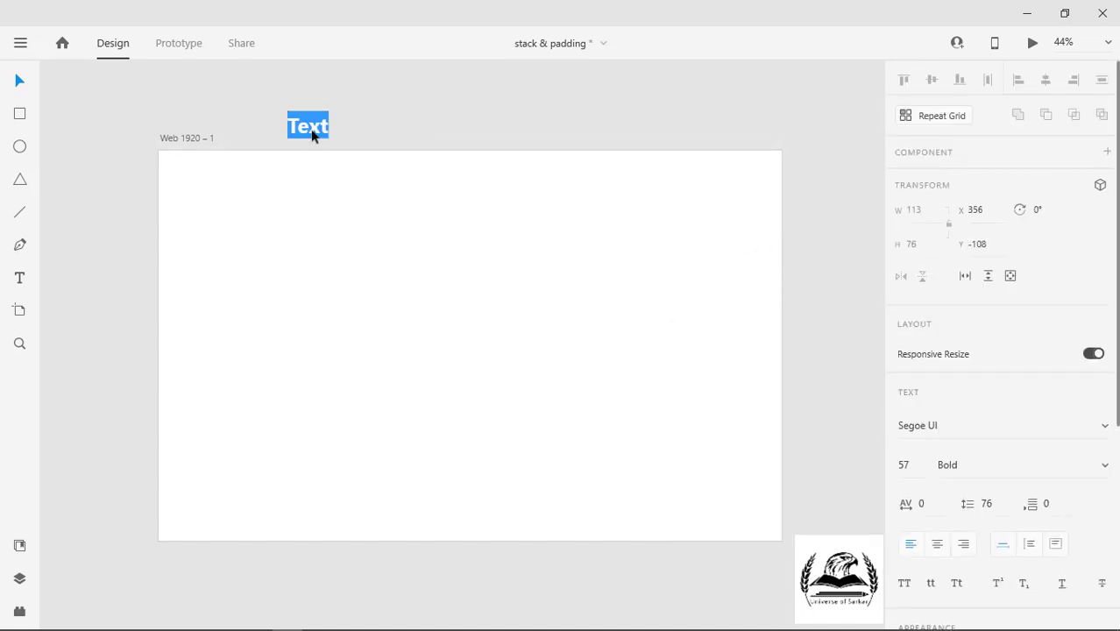
pyautogui.write('InDesign')
pyautogui.click(25, 84)
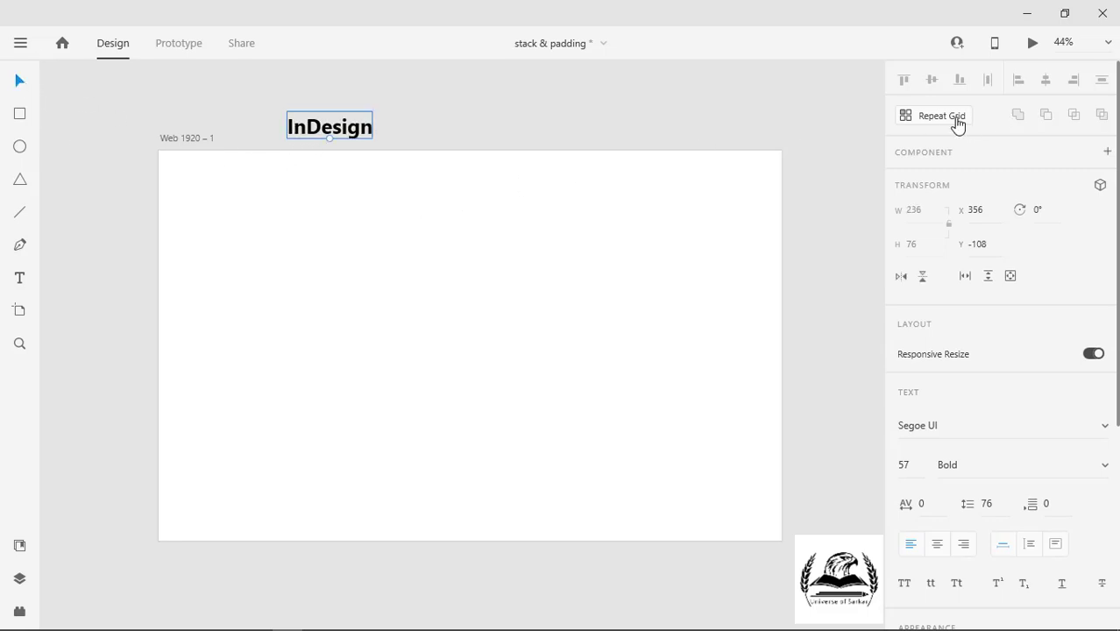
# Step: Repeat the InDesign text downward as a Repeat Grid of five rows, and ungroup the grid into separate labels
pyautogui.click(929, 117)
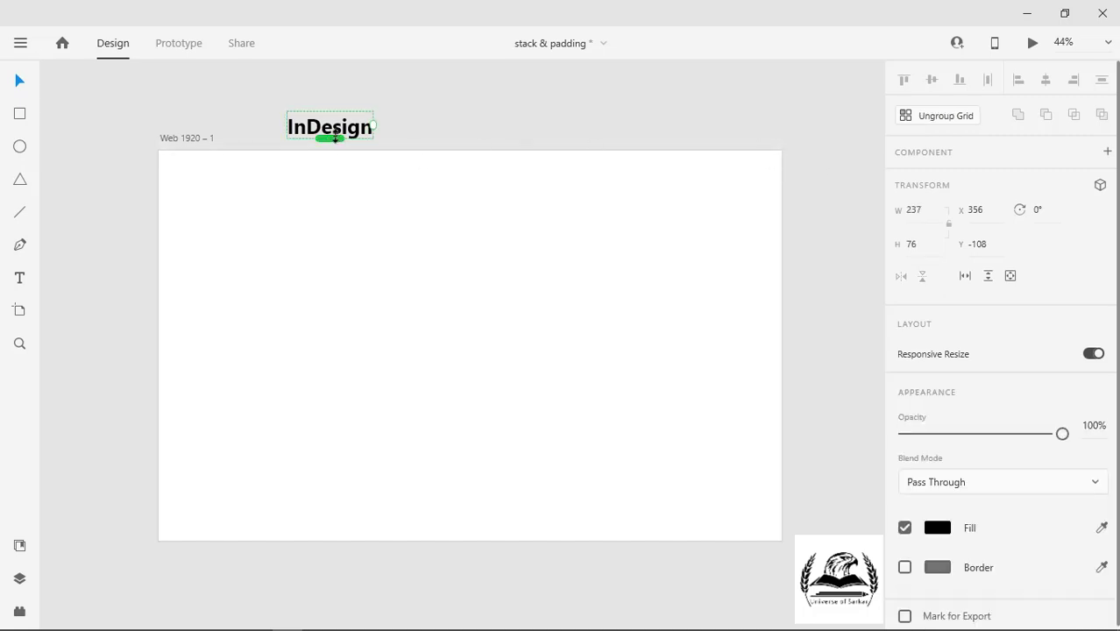
pyautogui.moveTo(329, 138); pyautogui.dragTo(333, 283)
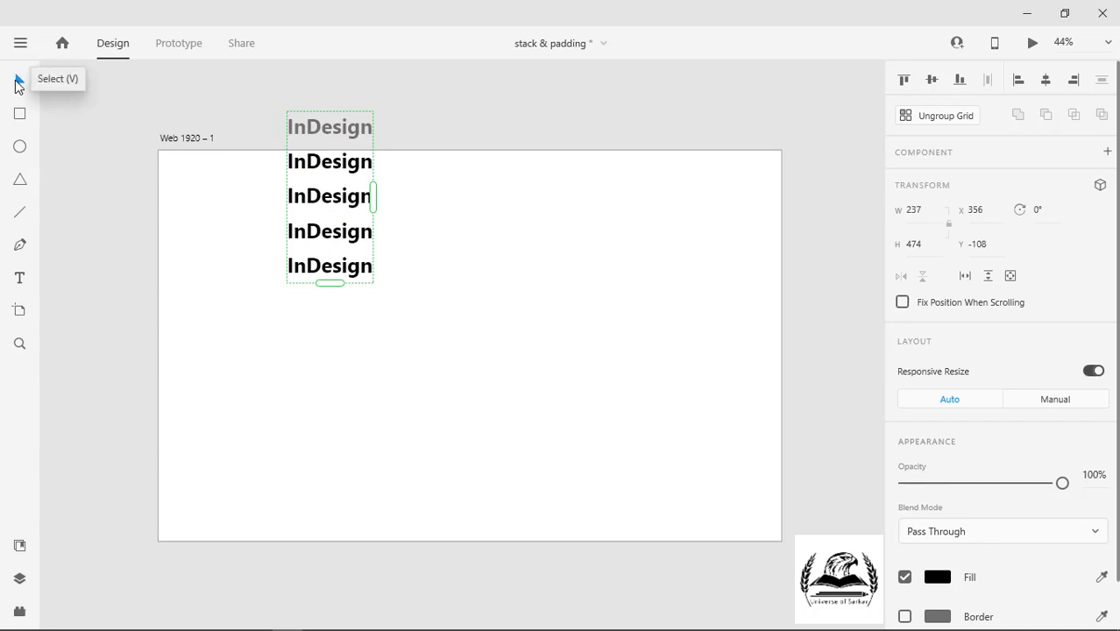
pyautogui.click(920, 122)
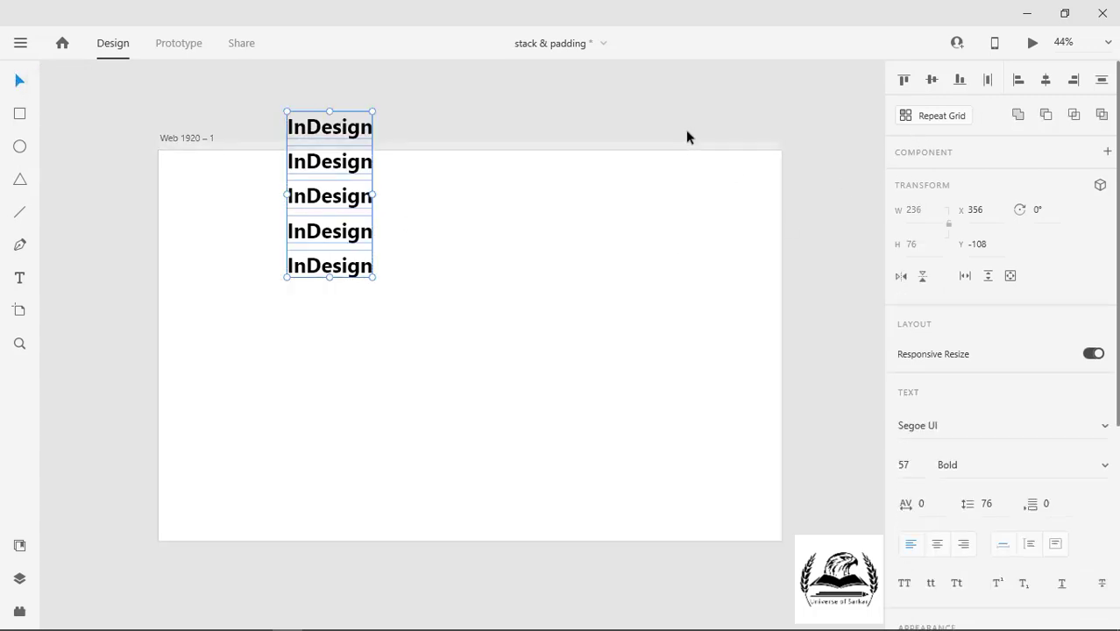
# Step: Reword the second to fifth labels as "Illustrator", "InCopy", "Photoshop" and "Animate"
pyautogui.doubleClick(320, 167)
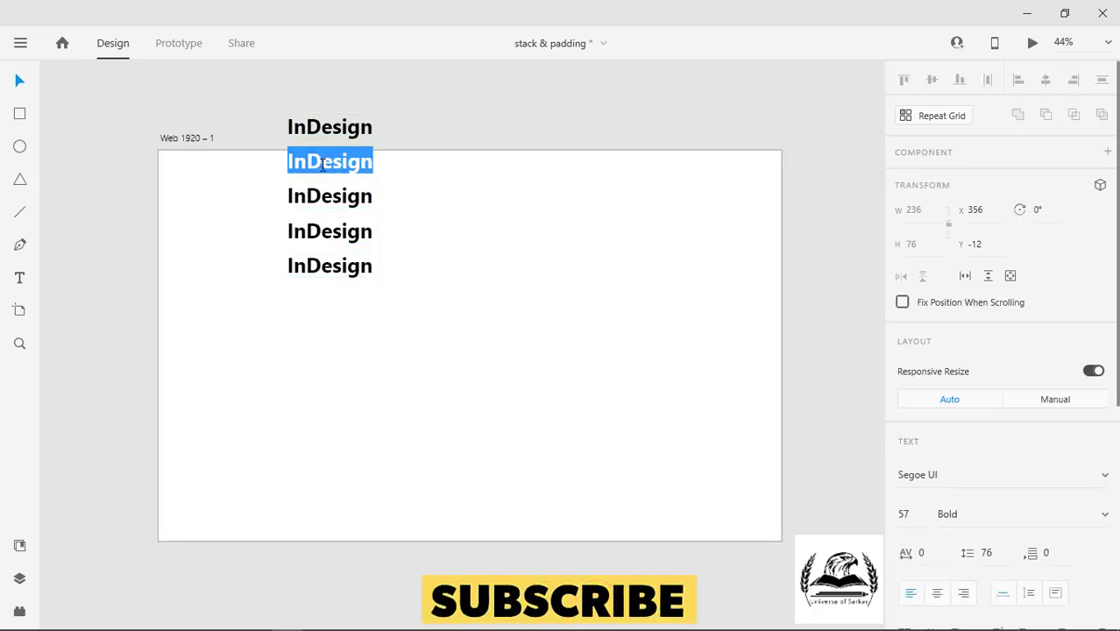
pyautogui.write('Ill')
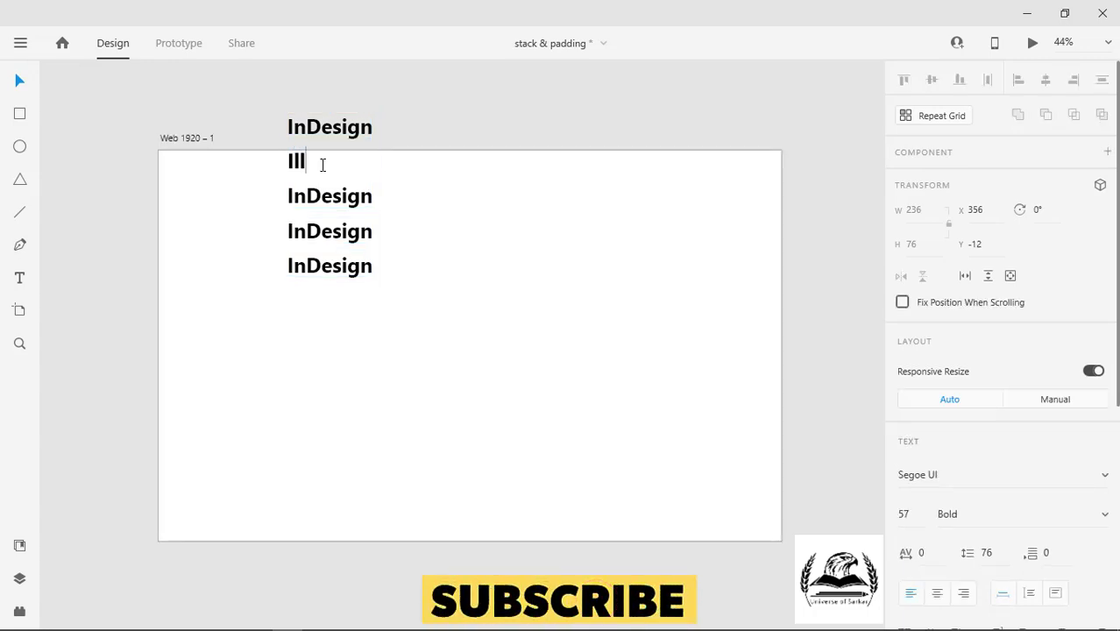
pyautogui.write('ustrator')
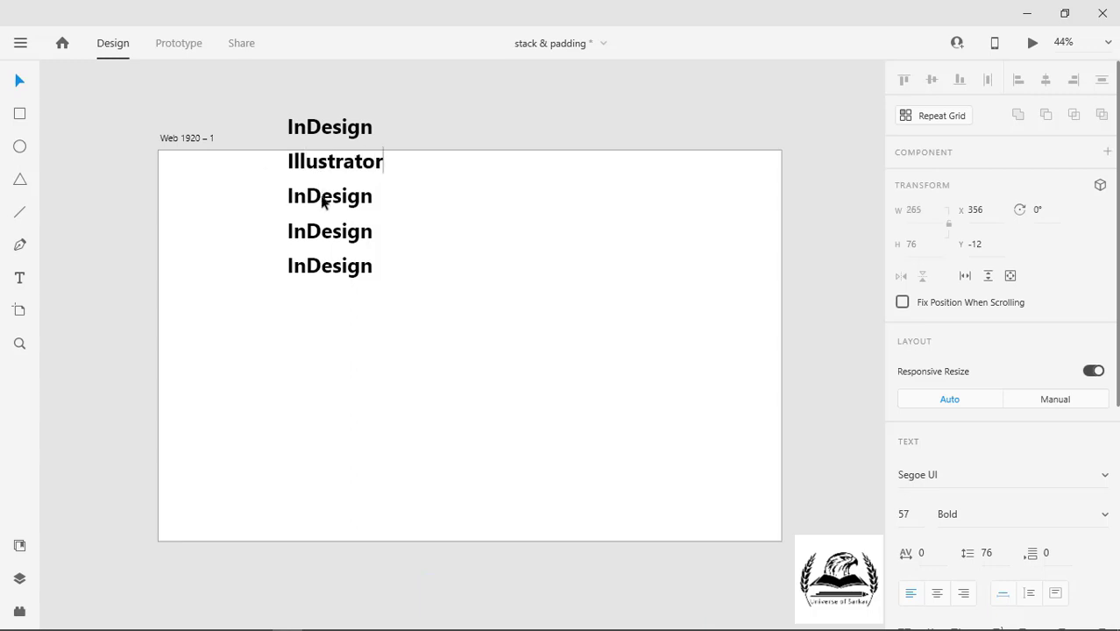
pyautogui.doubleClick(322, 200)
pyautogui.write('InCopy')
pyautogui.click(335, 233)
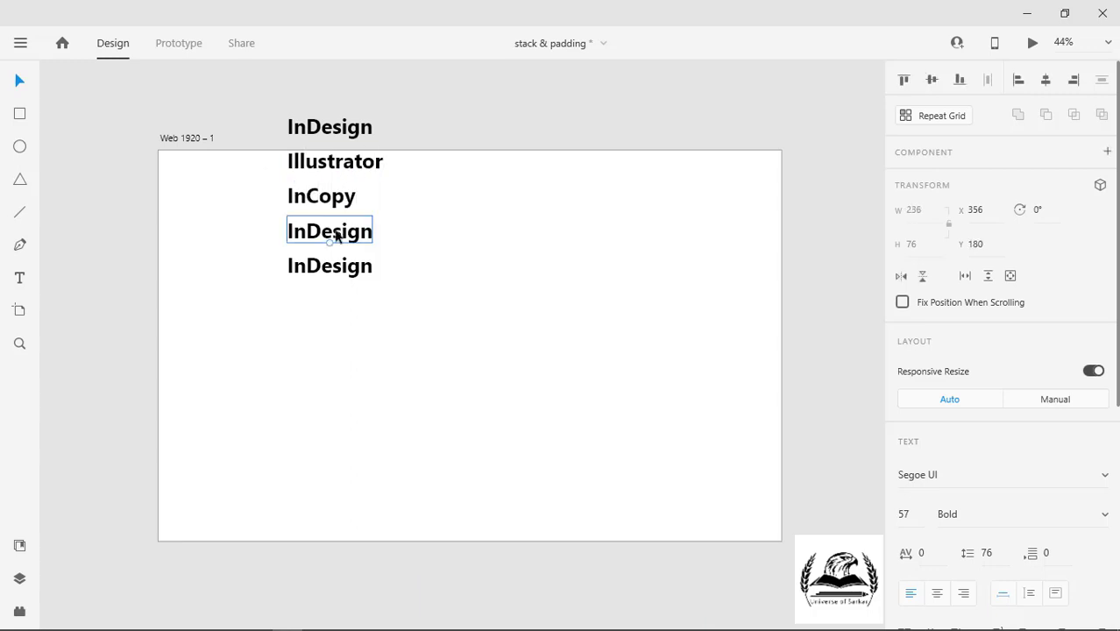
pyautogui.doubleClick(336, 233)
pyautogui.write('Photoshop')
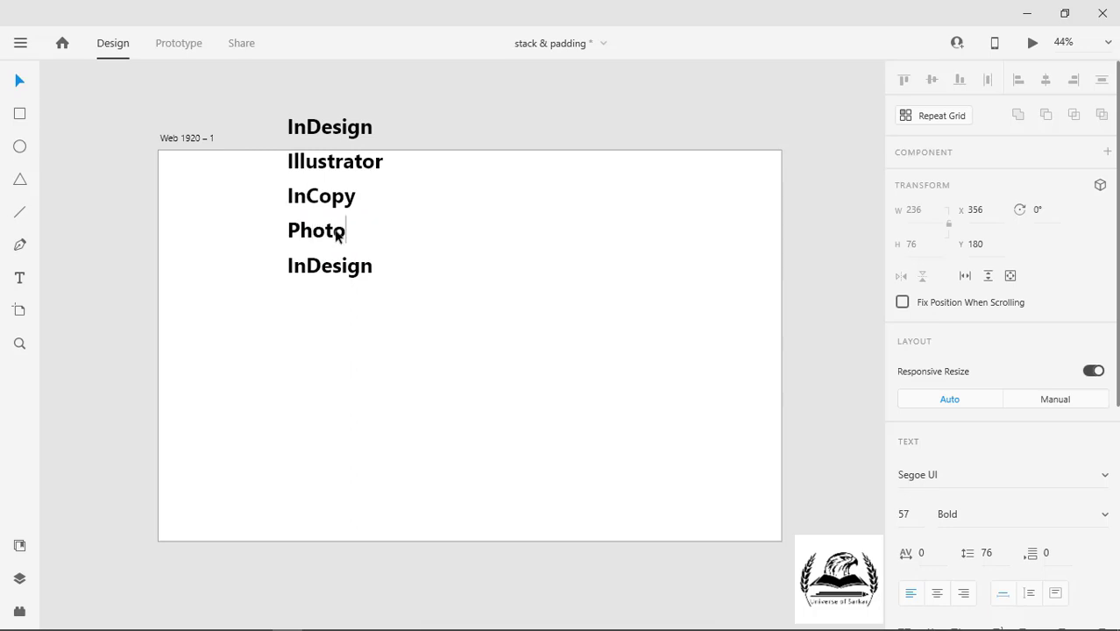
pyautogui.doubleClick(332, 267)
pyautogui.write('Animate')
pyautogui.press('Escape')
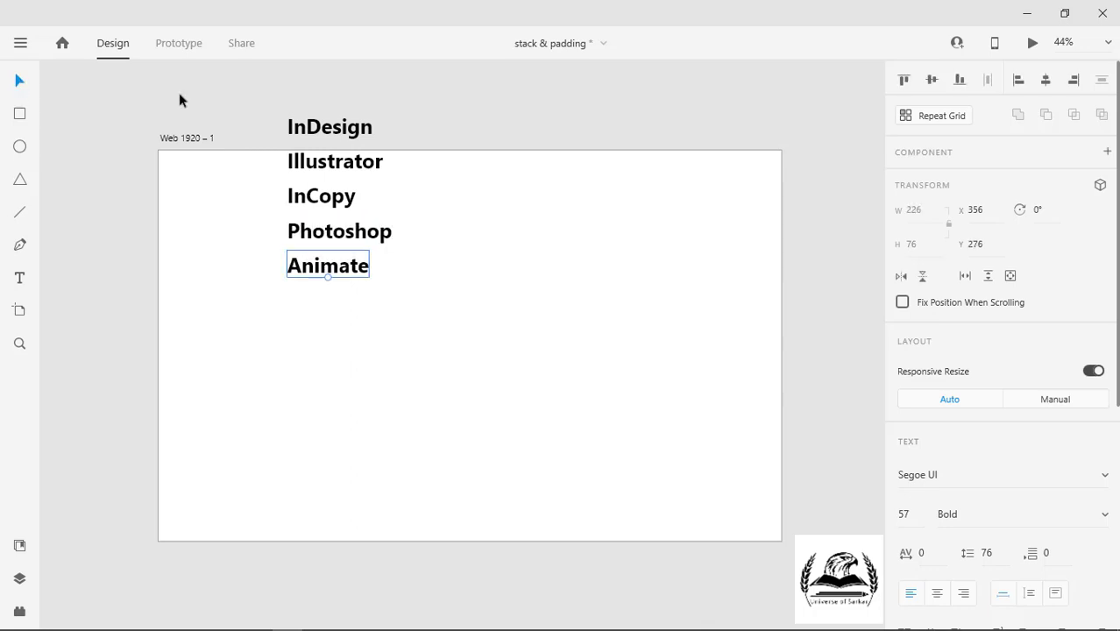
# Step: Move the five labels onto the artboard and draw a rectangle about 443 by 472 beside them
pyautogui.moveTo(178, 100); pyautogui.dragTo(346, 344)
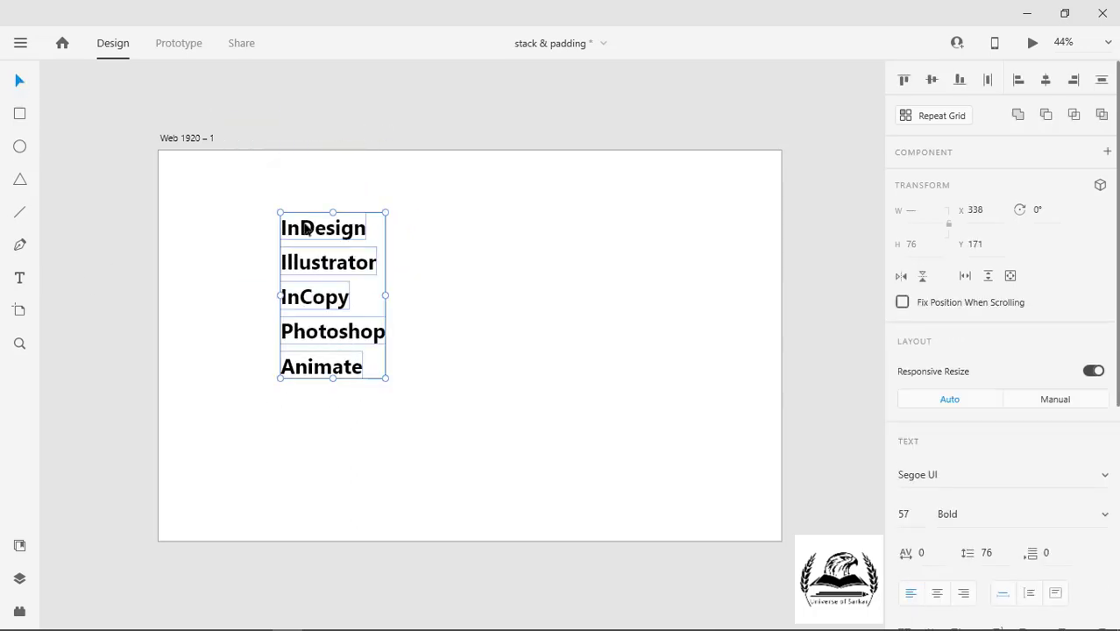
pyautogui.click(20, 114)
pyautogui.moveTo(436, 212); pyautogui.dragTo(479, 324)
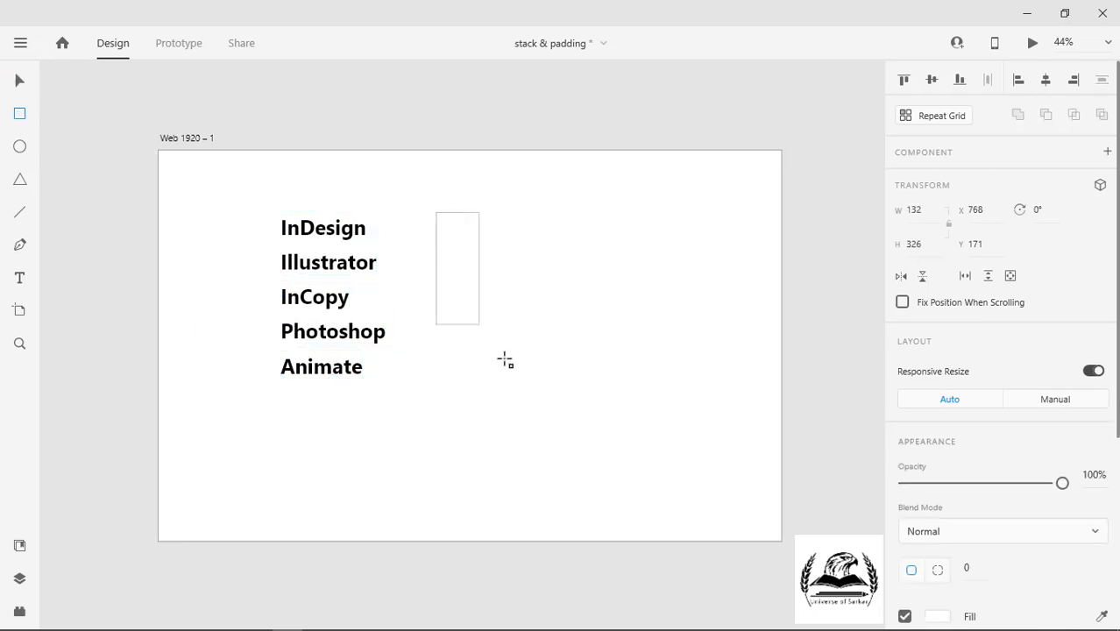
pyautogui.moveTo(505, 360); pyautogui.dragTo(597, 383)
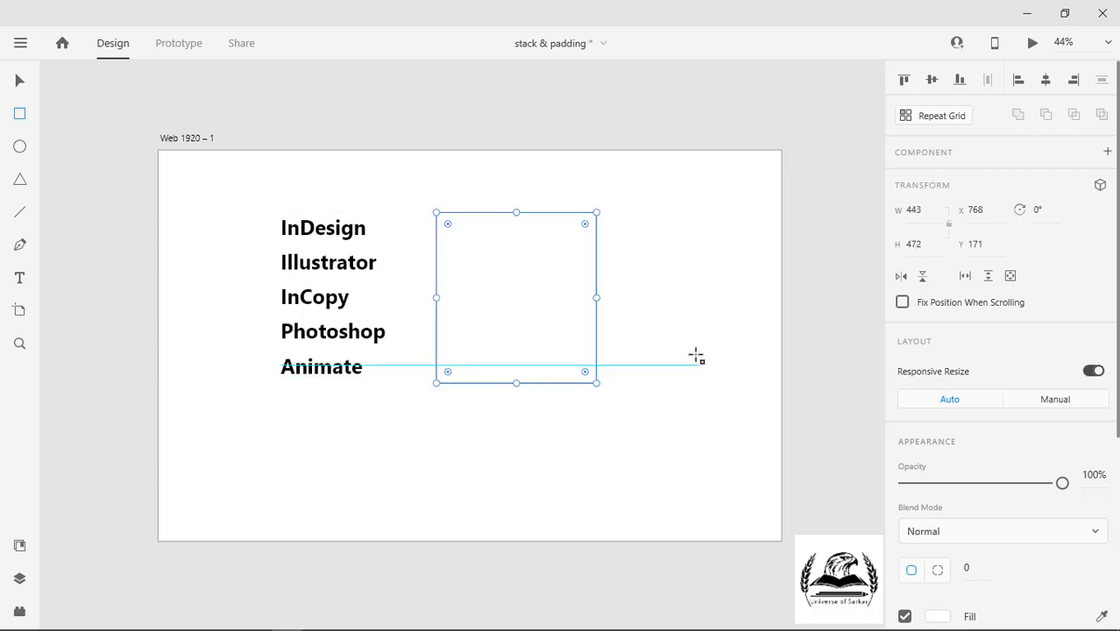
# Step: Fill the rectangle with light gray #CBCBCB and remove its border
pyautogui.scroll(-5, 906, 368)
pyautogui.click(937, 324)
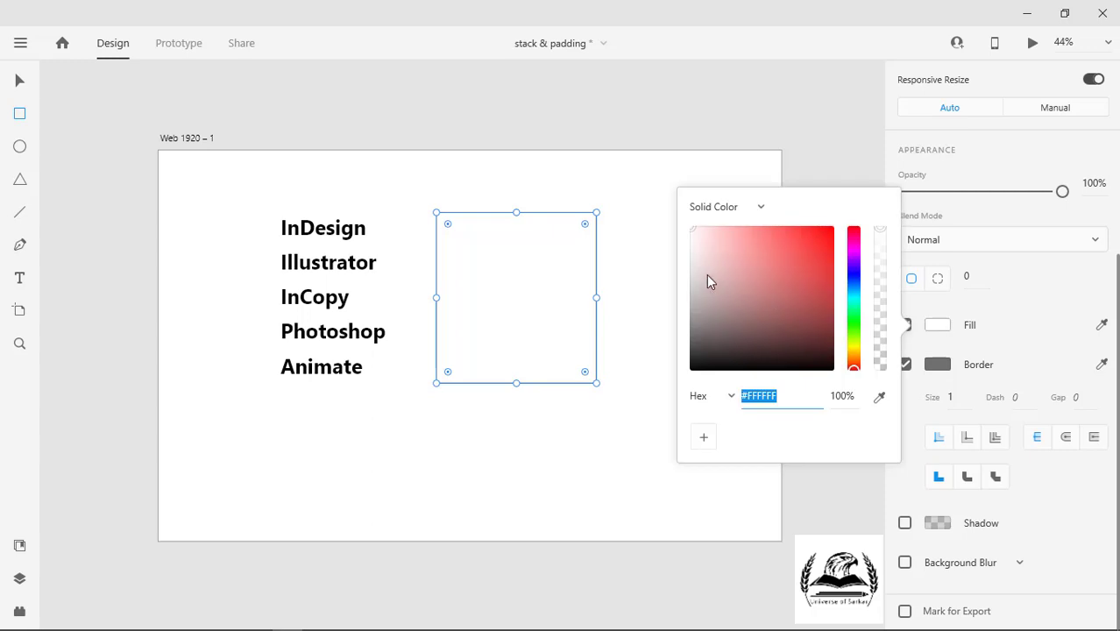
pyautogui.moveTo(706, 274); pyautogui.dragTo(686, 257)
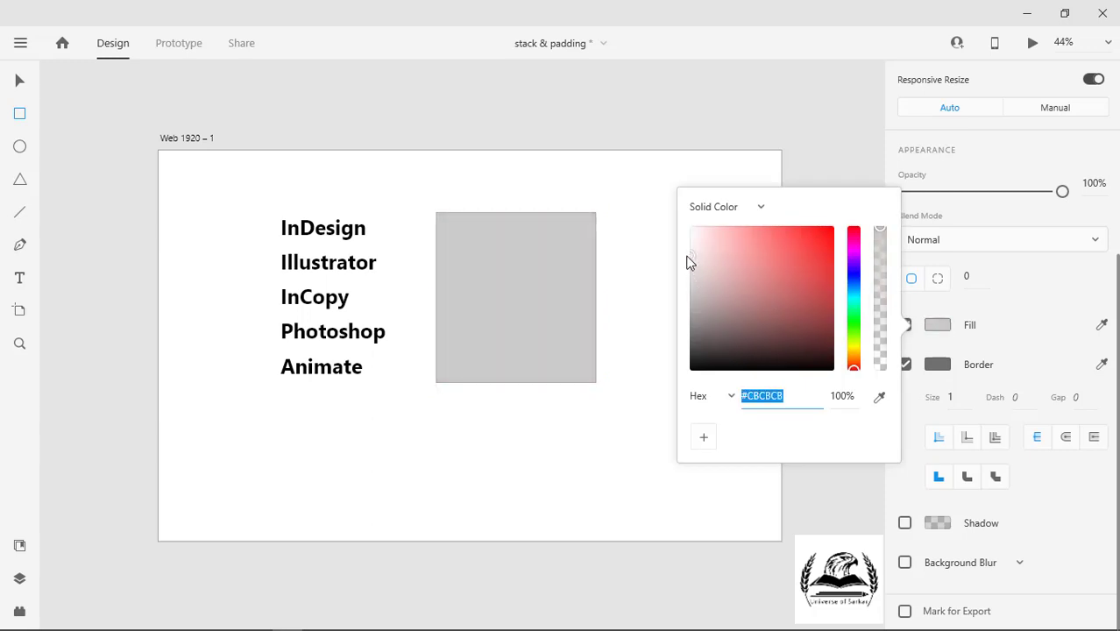
pyautogui.click(934, 364)
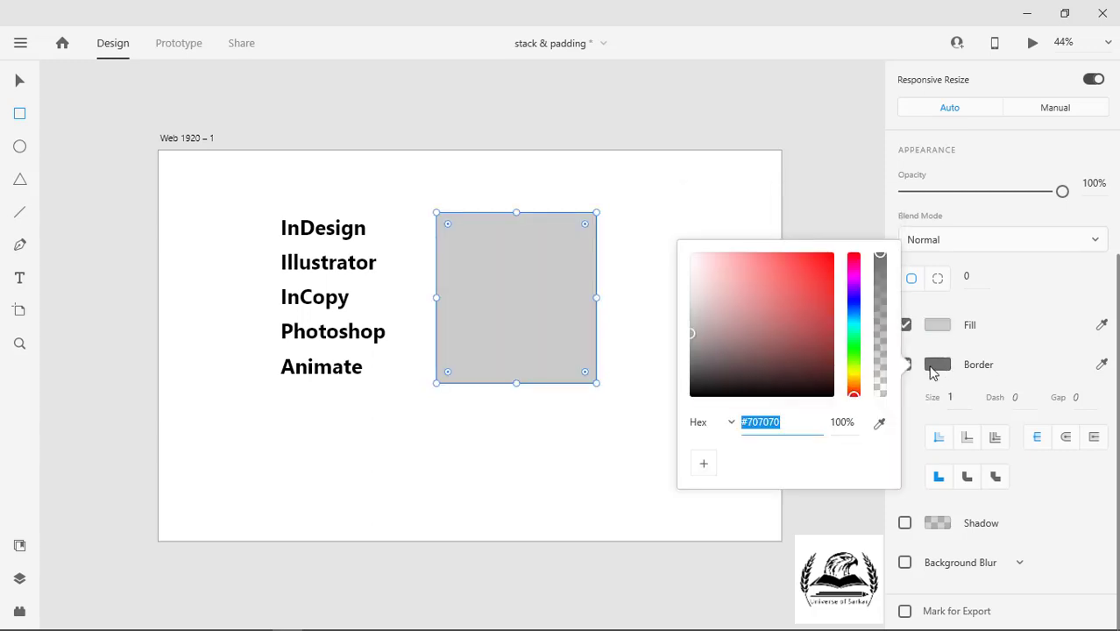
pyautogui.click(933, 368)
pyautogui.click(905, 366)
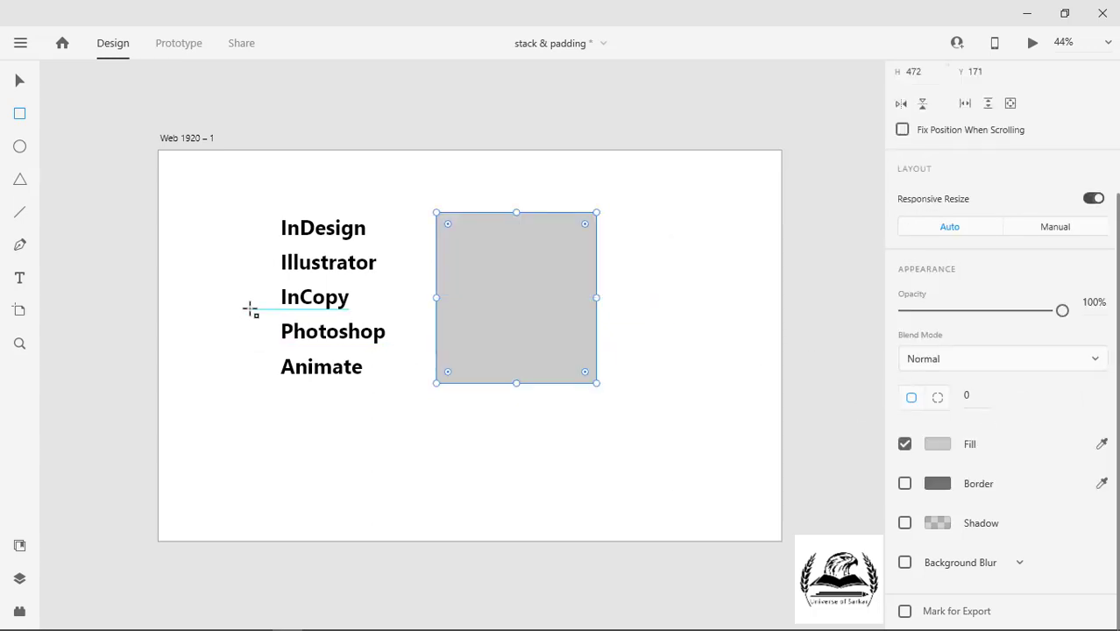
# Step: Extend the rectangle downward to a height of about 574, and center it horizontally with the five labels
pyautogui.moveTo(516, 383); pyautogui.dragTo(516, 419)
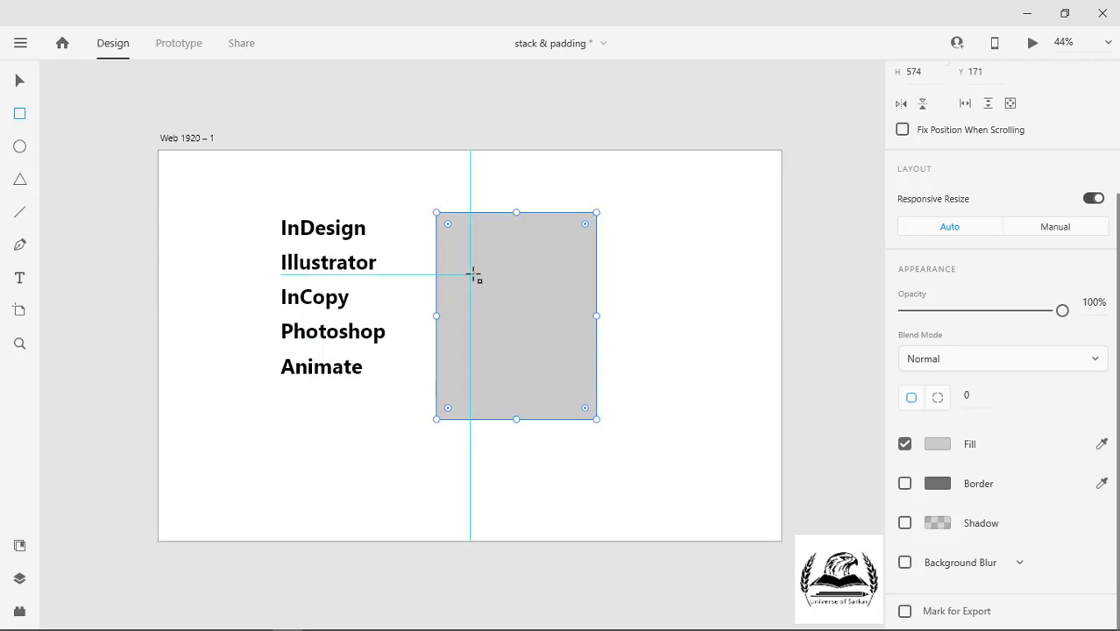
pyautogui.click(19, 80)
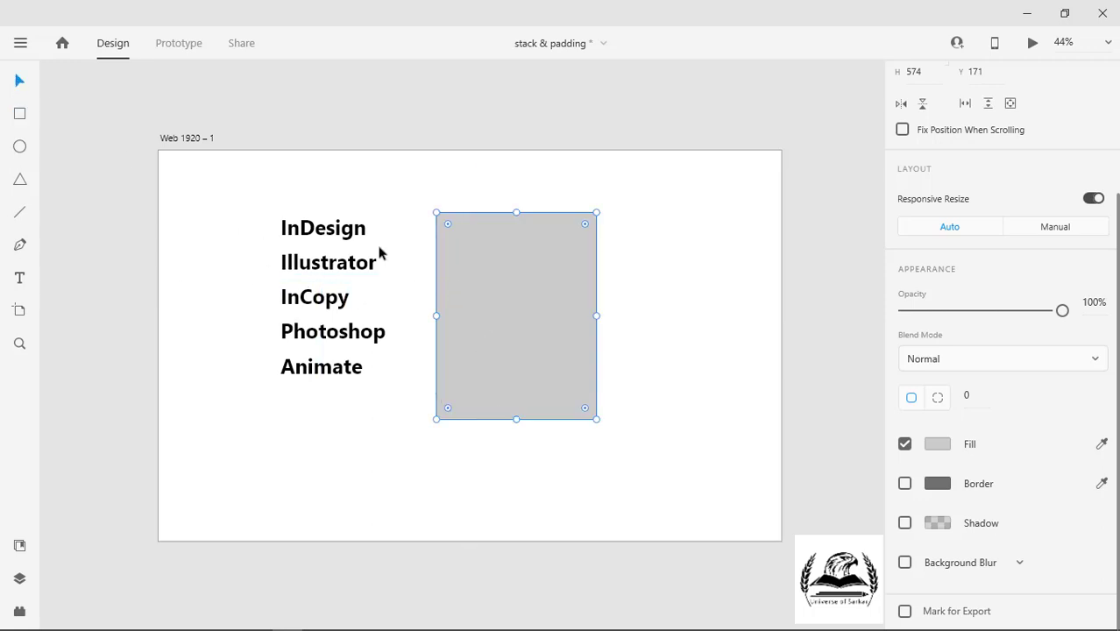
pyautogui.moveTo(239, 200); pyautogui.dragTo(521, 420)
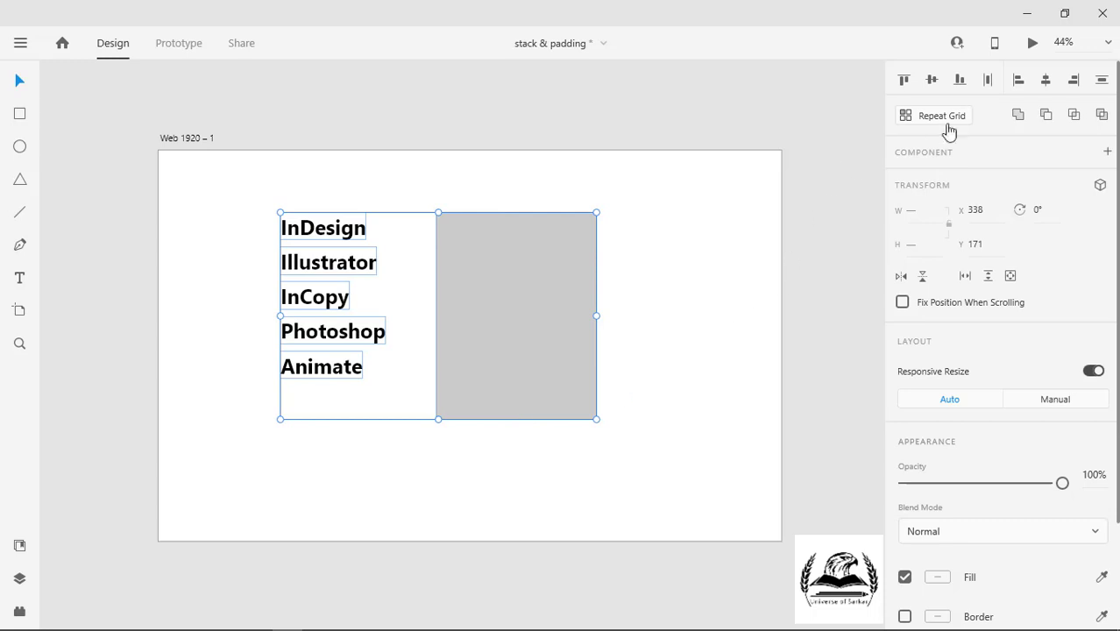
pyautogui.click(1045, 79)
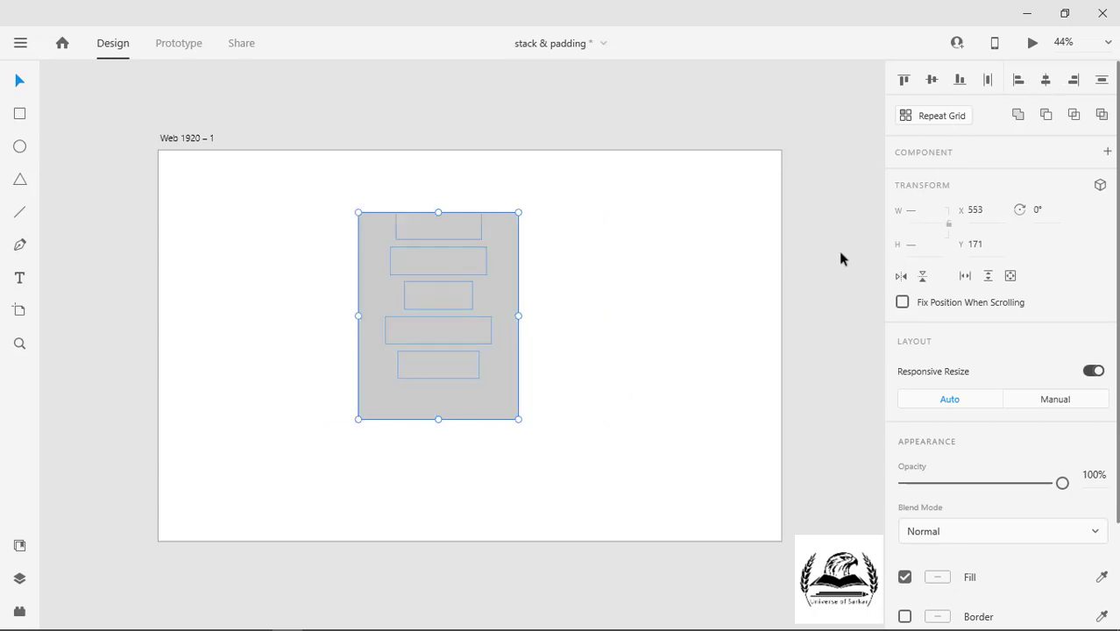
pyautogui.click(584, 362)
# Step: Nudge the gray rectangle up to Y 140, leaving space above the InDesign label
pyautogui.click(478, 403)
pyautogui.press('Up')
pyautogui.press('Up')
pyautogui.press('Up')
pyautogui.press('Up')
pyautogui.press('Up')
pyautogui.press('Up')
pyautogui.press('Up')
pyautogui.press('Up')
pyautogui.press('Up')
pyautogui.press('Up')
pyautogui.press('Up')
pyautogui.press('Up')
pyautogui.press('Up')
pyautogui.press('Up')
pyautogui.press('Up')
pyautogui.press('Up')
pyautogui.press('Up')
pyautogui.press('Up')
pyautogui.press('Up')
pyautogui.press('Up')
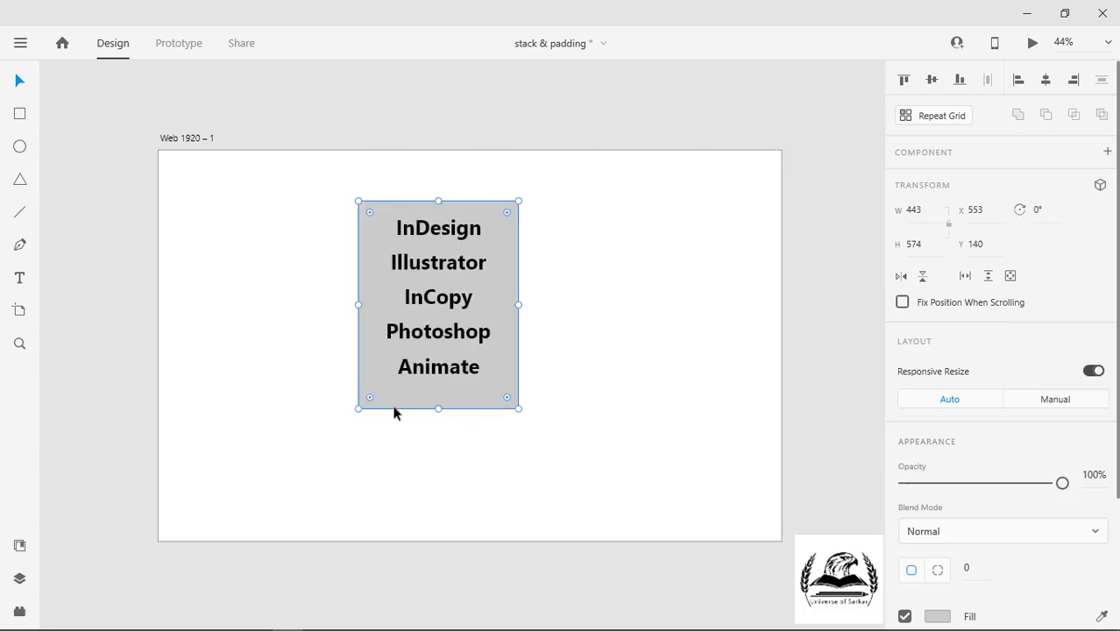
# Step: Group the rectangle with all five labels, and turn on a vertical Stack with a spacing of 30
pyautogui.moveTo(308, 184); pyautogui.dragTo(556, 489)
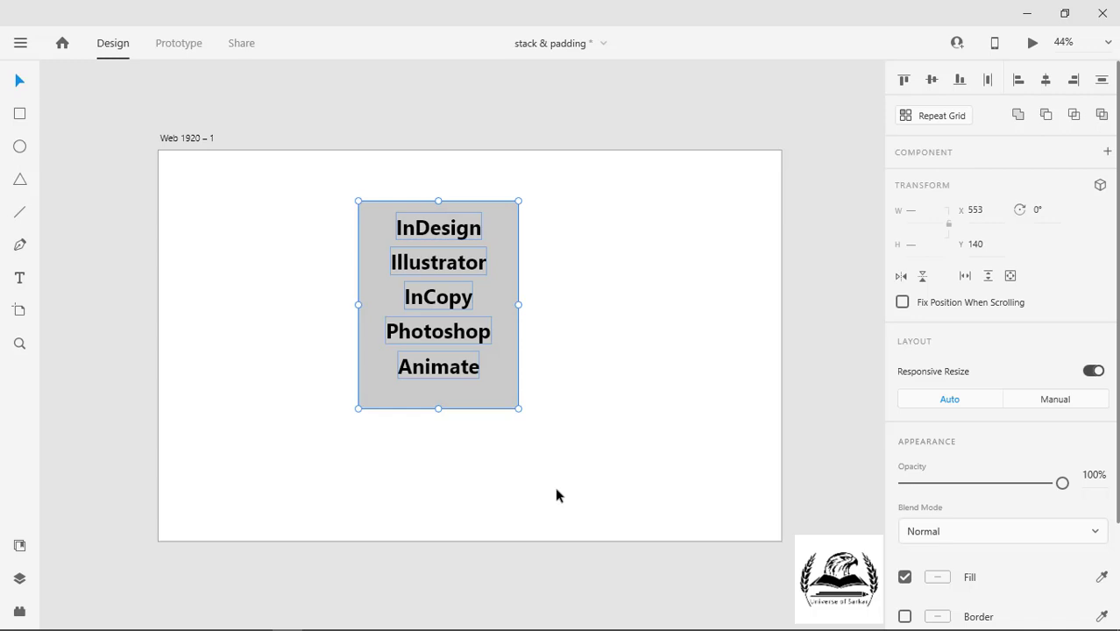
pyautogui.hotkey('ctrl', 'g')
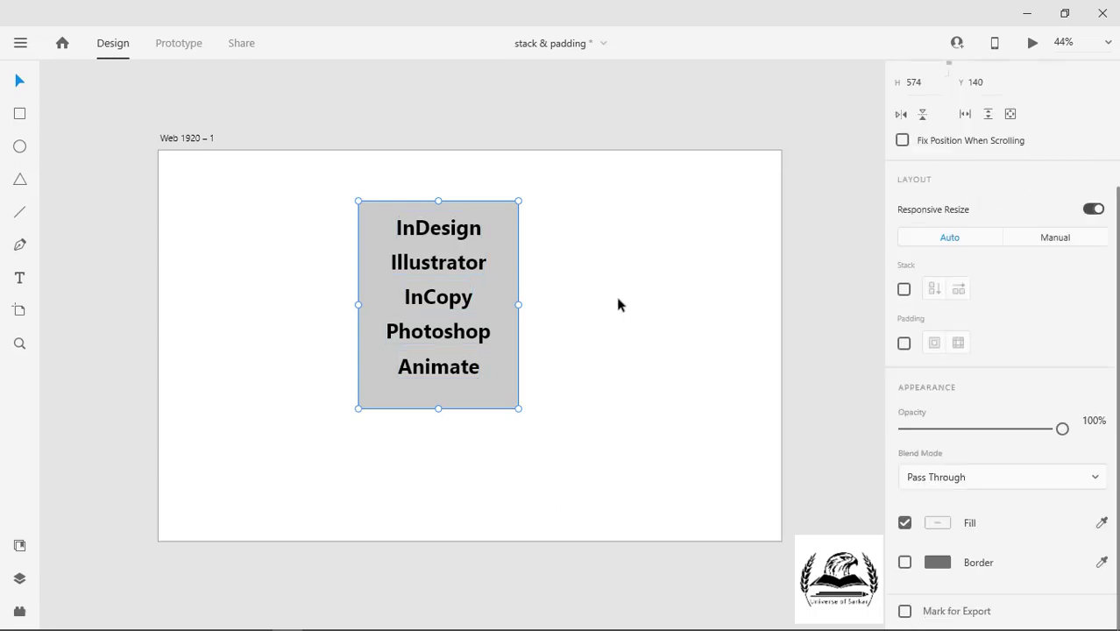
pyautogui.click(904, 290)
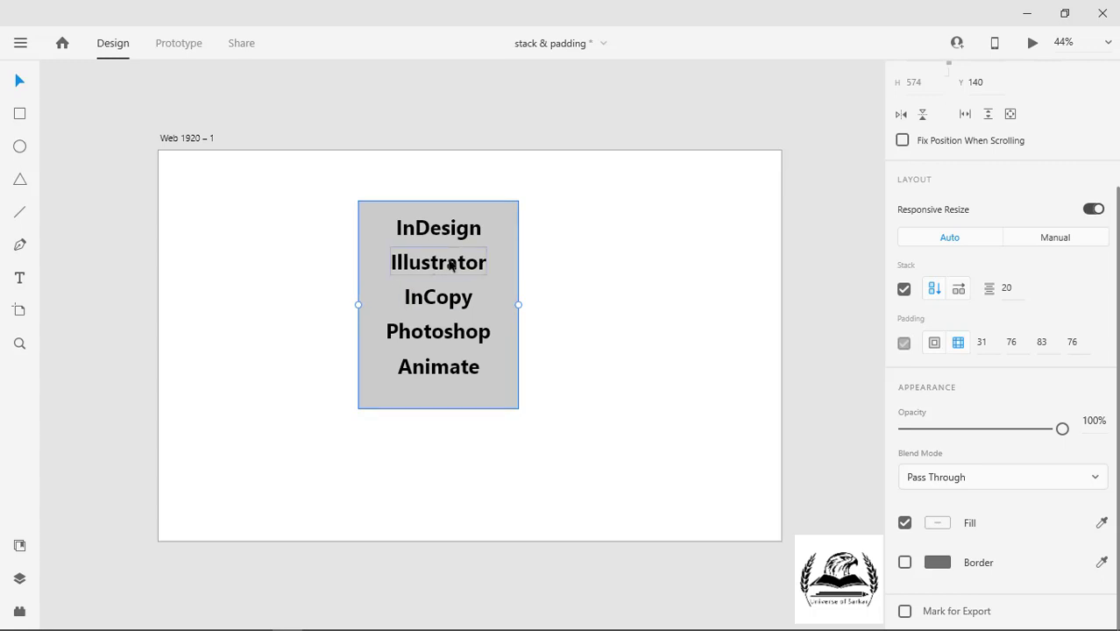
pyautogui.click(1012, 289)
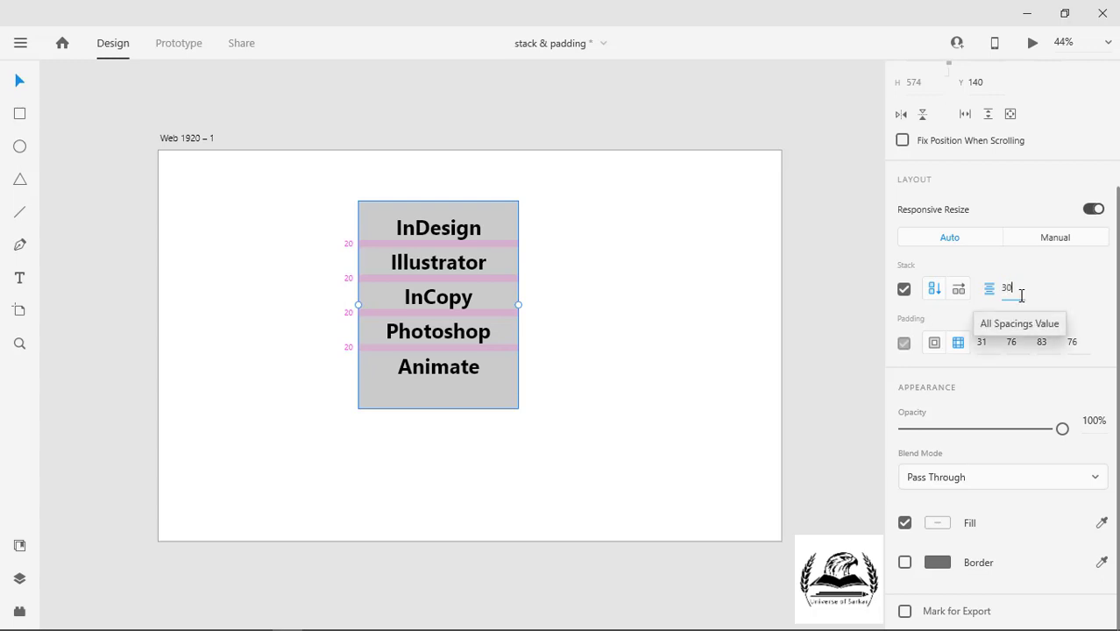
pyautogui.press('Return')
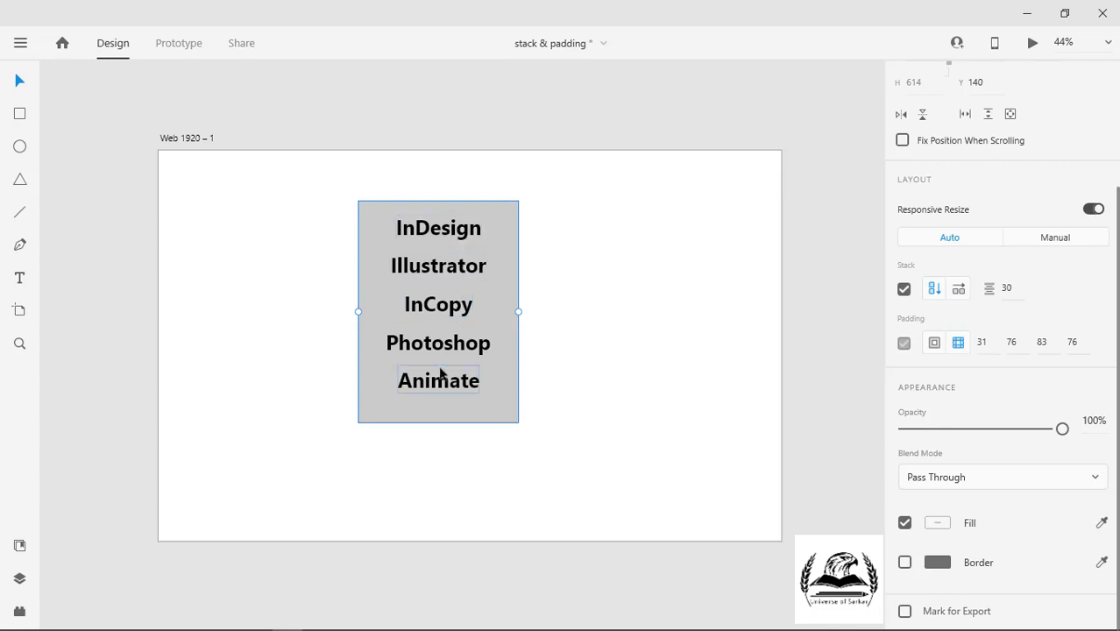
# Step: Reorder the labels inside the stack as InDesign, InCopy, Illustrator, Photoshop, Animate
pyautogui.doubleClick(462, 235)
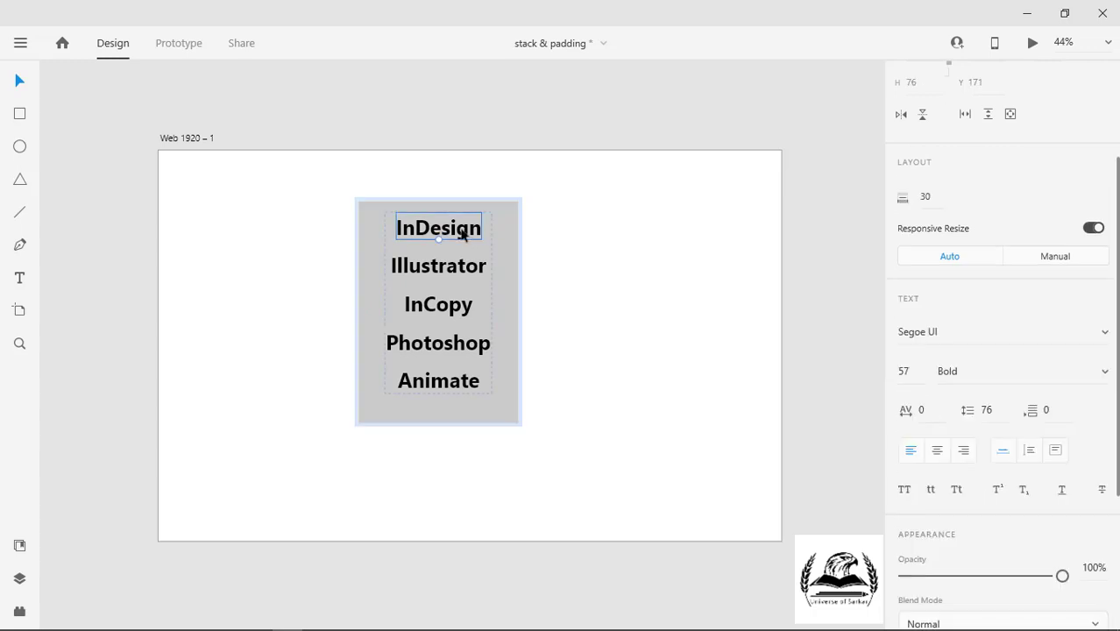
pyautogui.moveTo(462, 233); pyautogui.dragTo(447, 277)
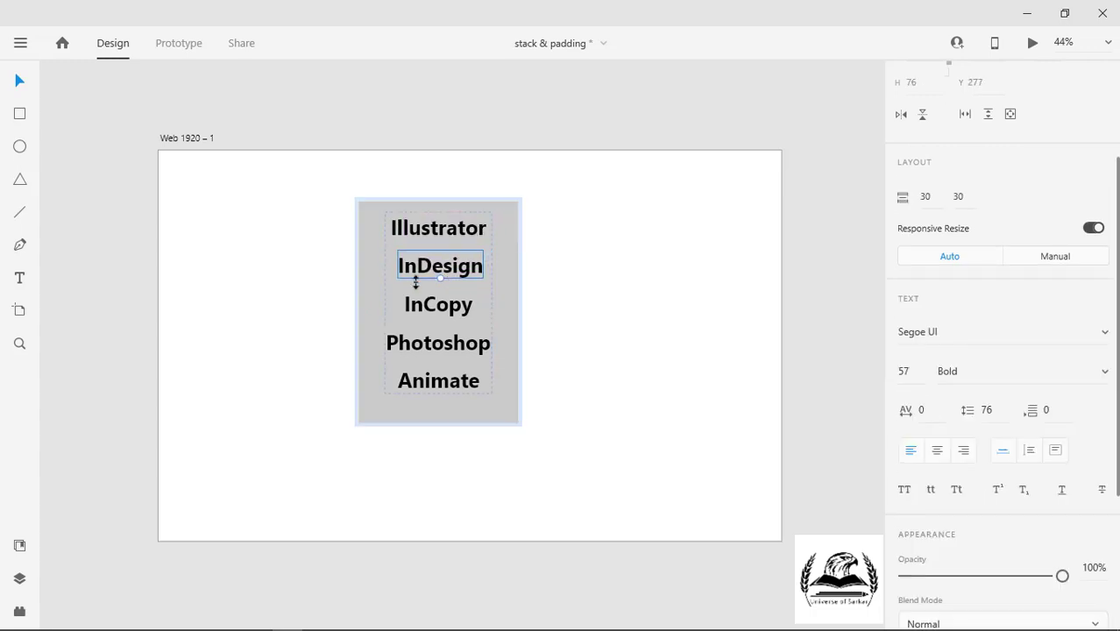
pyautogui.moveTo(453, 234); pyautogui.dragTo(445, 306)
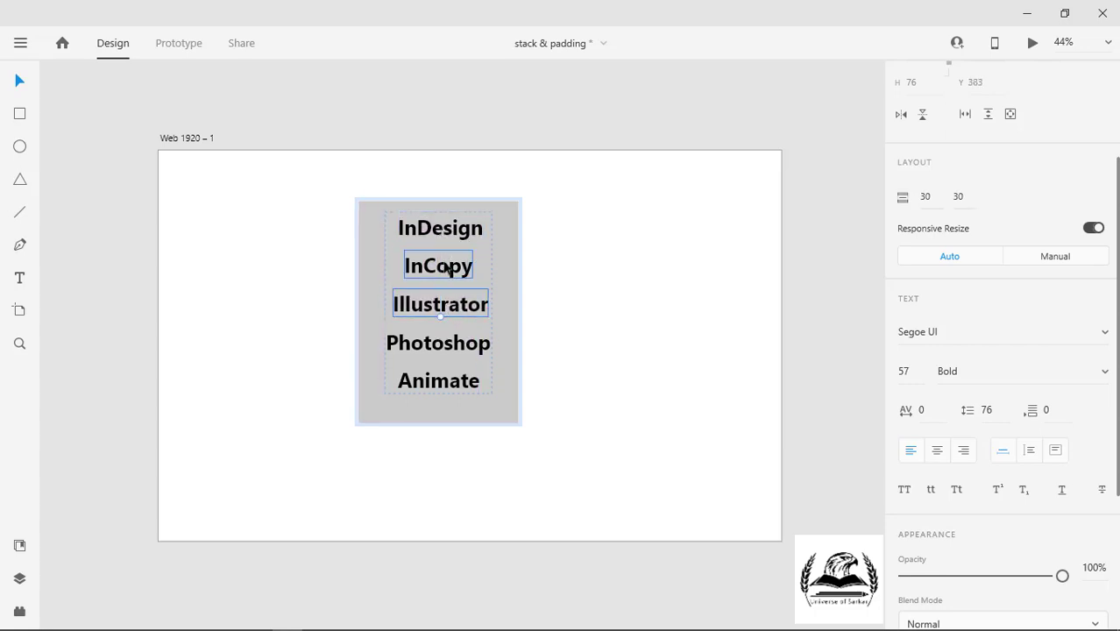
pyautogui.press('Escape')
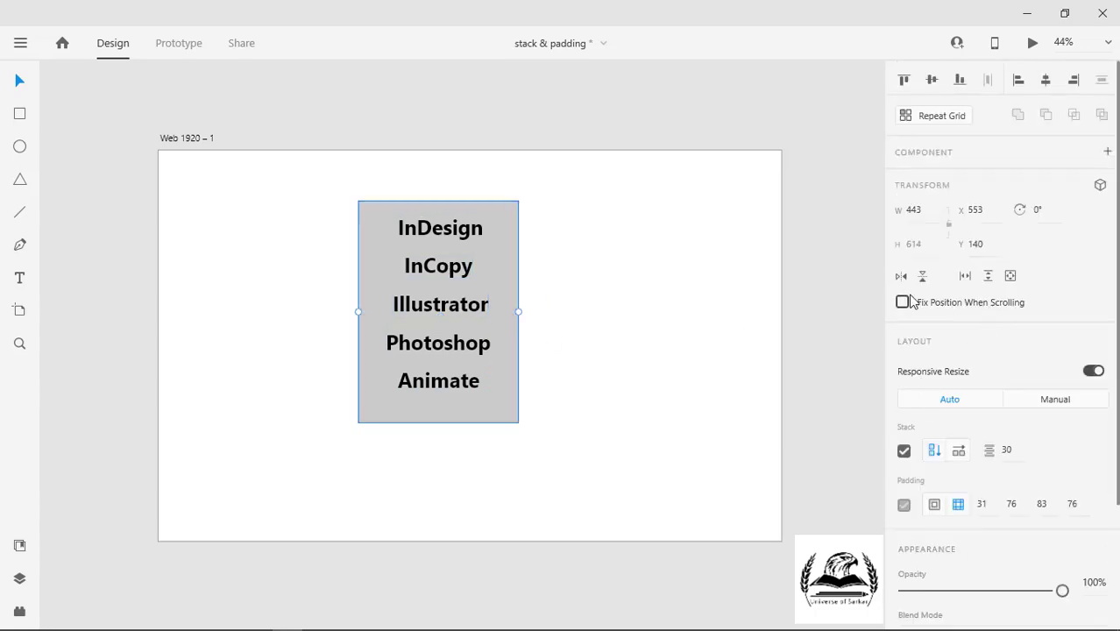
# Step: Switch the stack to horizontal and move the group to about X 155, Y 185 on the artboard
pyautogui.click(955, 457)
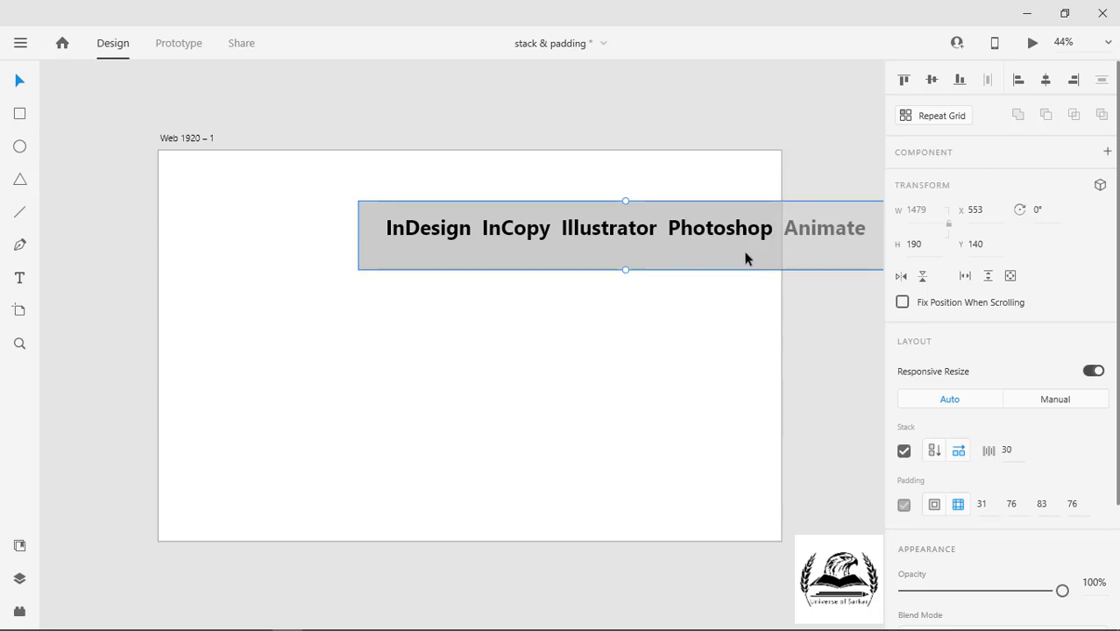
pyautogui.moveTo(747, 263); pyautogui.dragTo(601, 275)
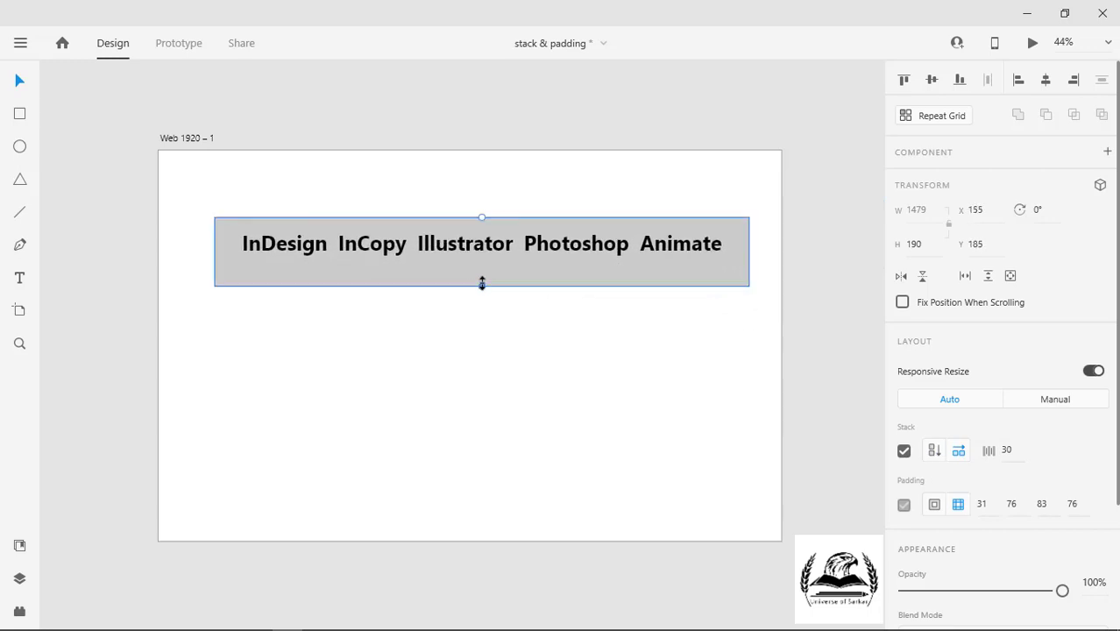
# Step: Stretch the label group's height to 195, and switch its padding to a single value of 32 for all edges
pyautogui.moveTo(483, 285)
pyautogui.mouseDown()
pyautogui.moveTo(482, 265)
pyautogui.moveTo(485, 290)
pyautogui.mouseUp()
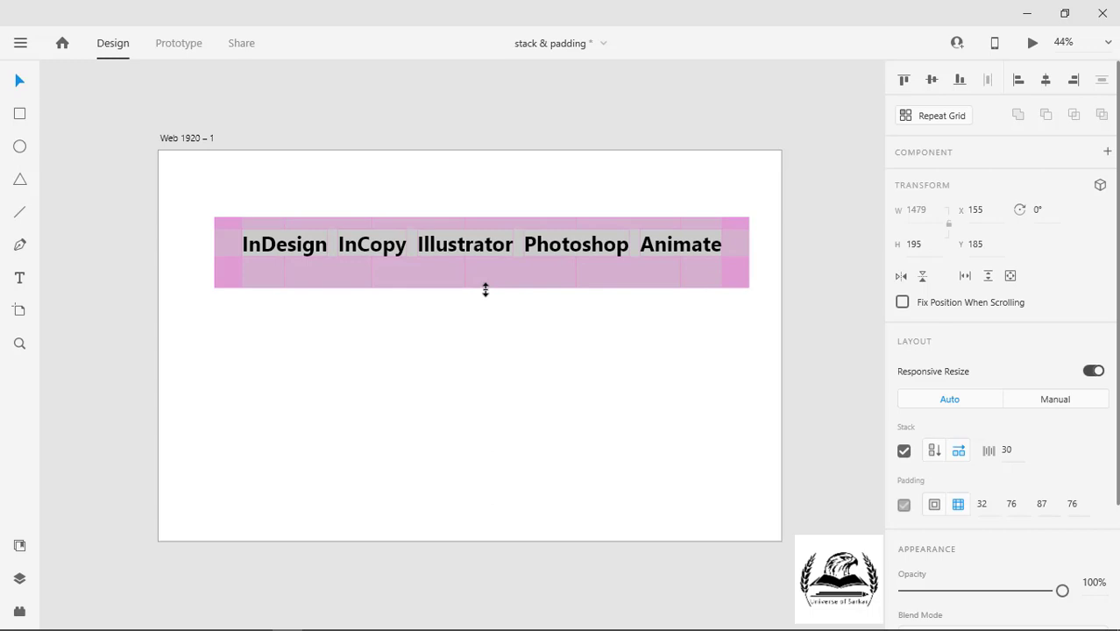
pyautogui.moveTo(485, 290); pyautogui.dragTo(486, 290)
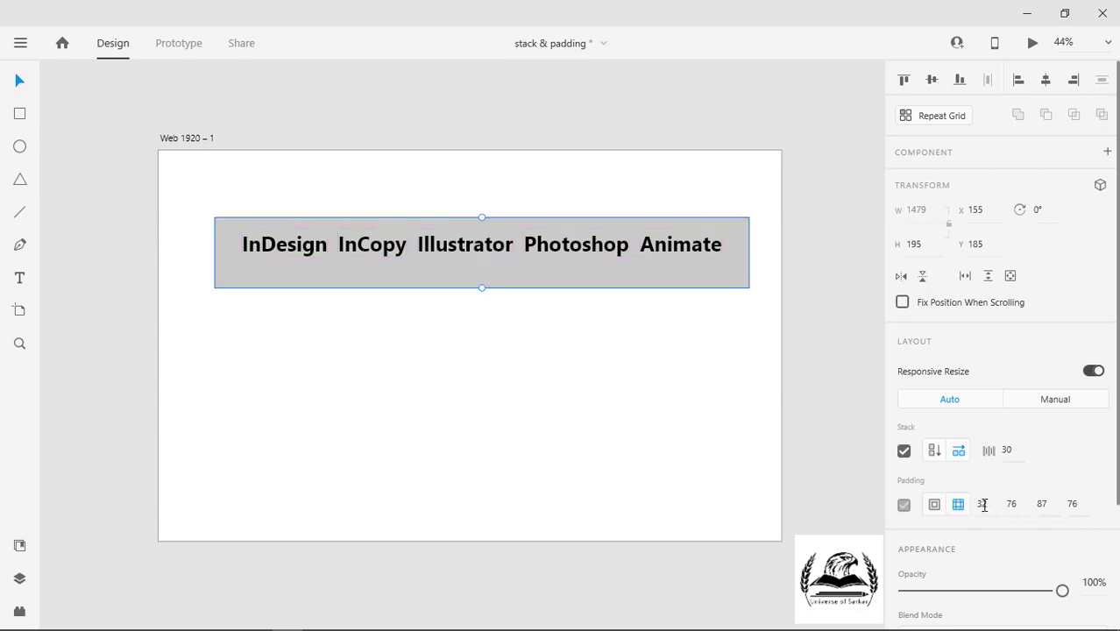
pyautogui.click(934, 506)
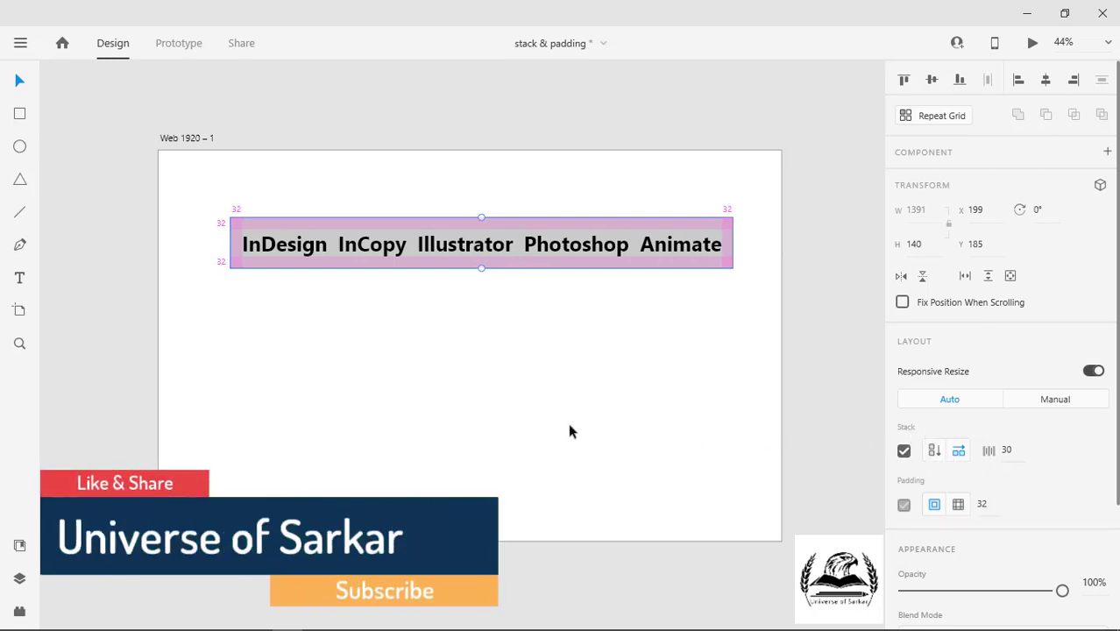
# Step: In the car mockup's stack, move the search bar between the Car heading and the picture, and try rearranging the picture and heading
pyautogui.hscroll(10, 568, 425)
pyautogui.hscroll(15, 560, 415)
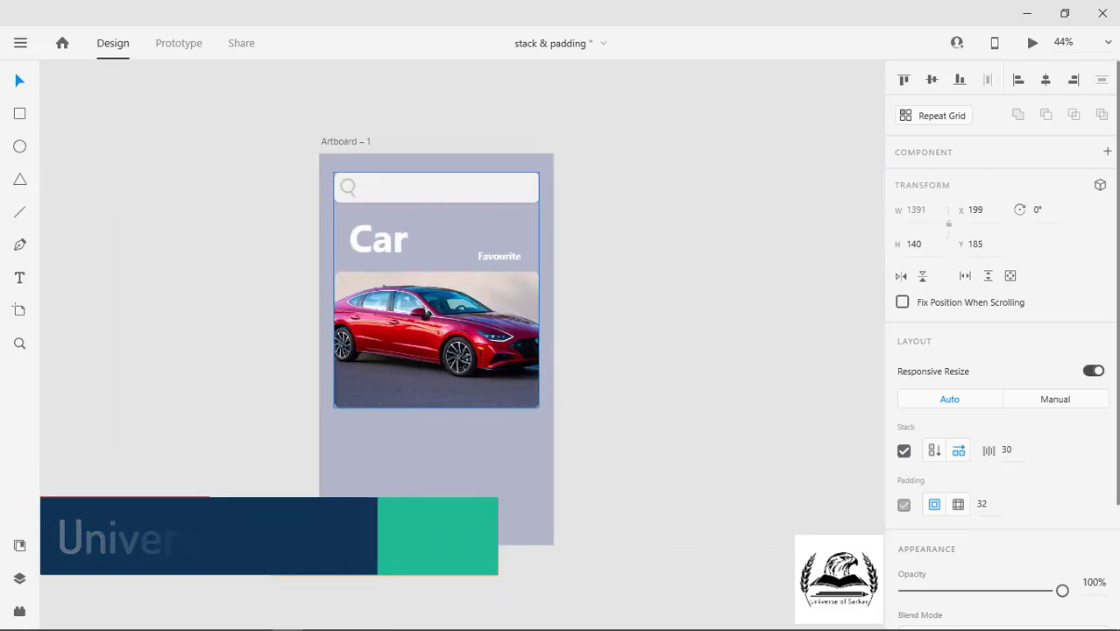
pyautogui.click(461, 273)
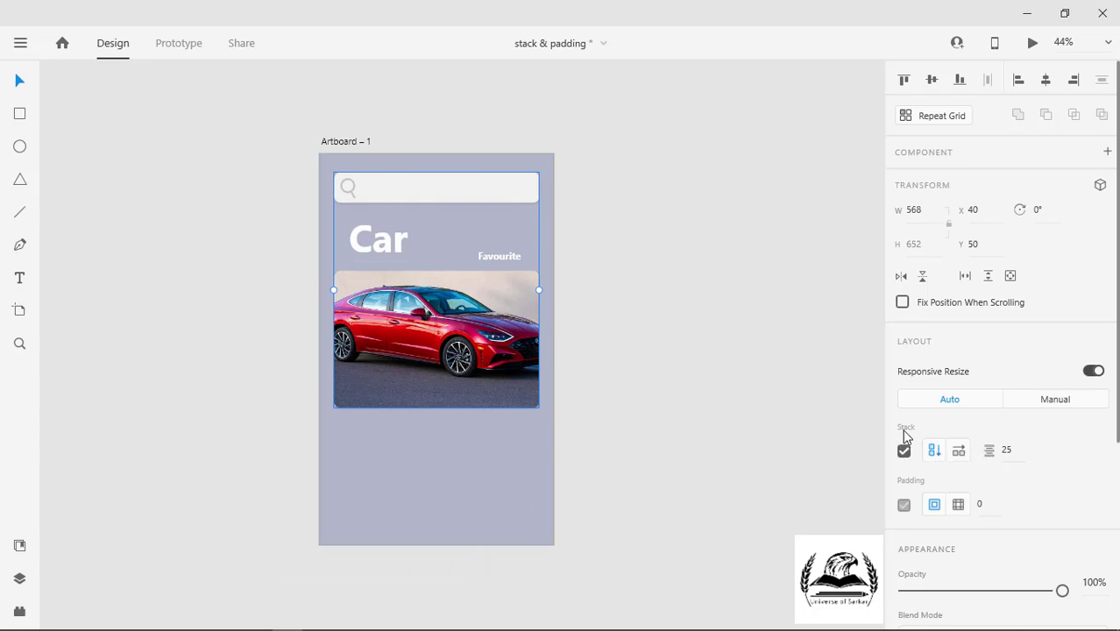
pyautogui.click(454, 197)
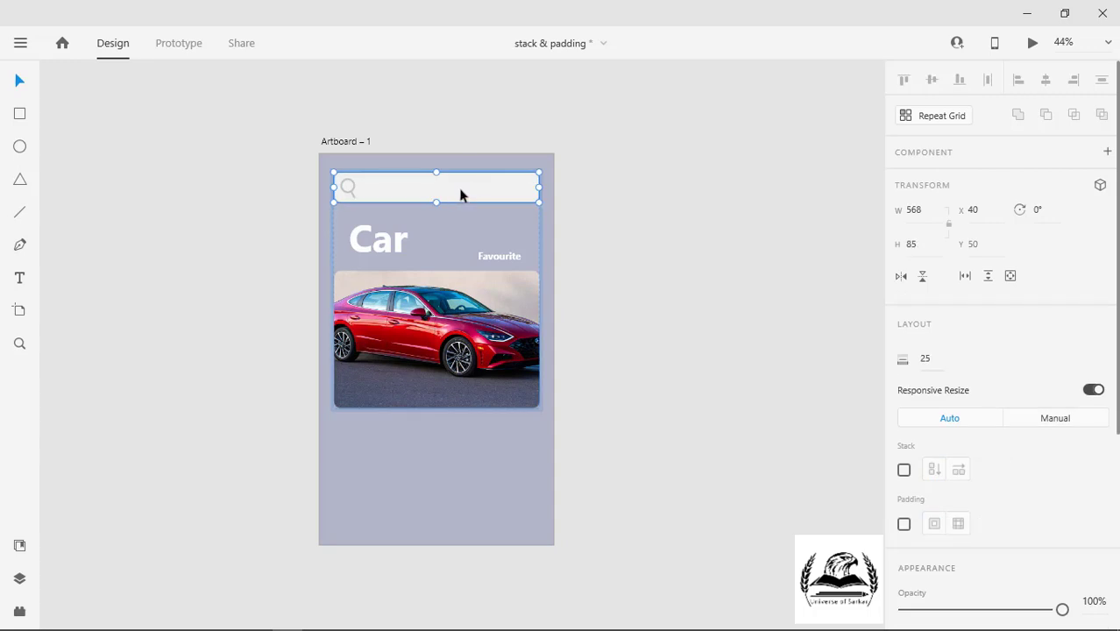
pyautogui.moveTo(484, 190); pyautogui.dragTo(484, 249)
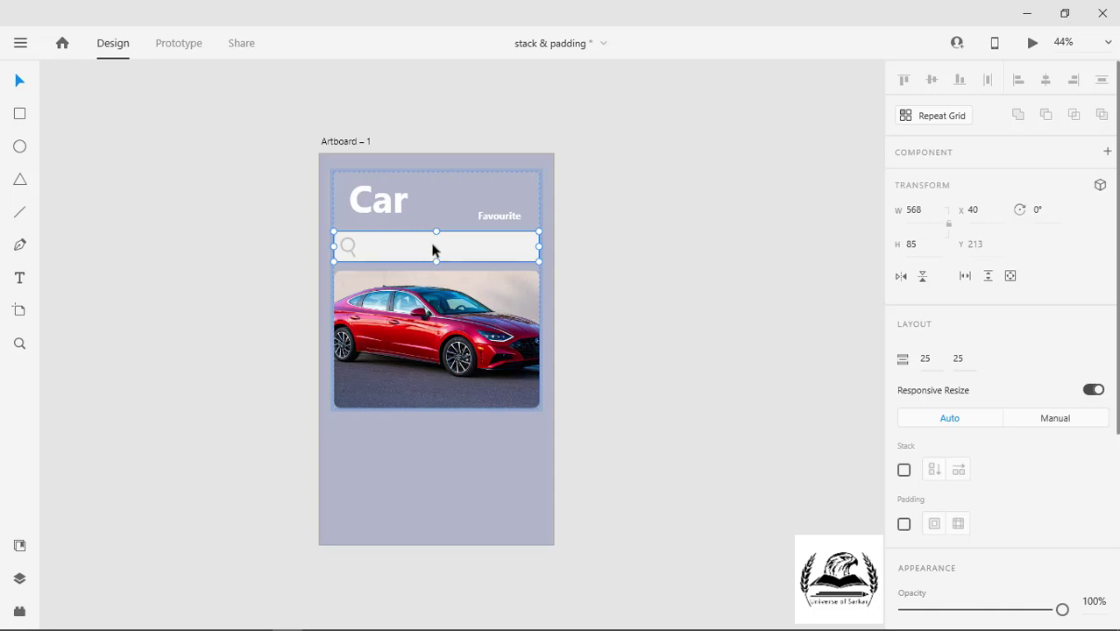
pyautogui.moveTo(469, 309); pyautogui.dragTo(475, 389)
pyautogui.moveTo(441, 299); pyautogui.dragTo(451, 333)
pyautogui.moveTo(409, 197)
pyautogui.mouseDown()
pyautogui.moveTo(399, 231)
pyautogui.moveTo(409, 201)
pyautogui.mouseUp()
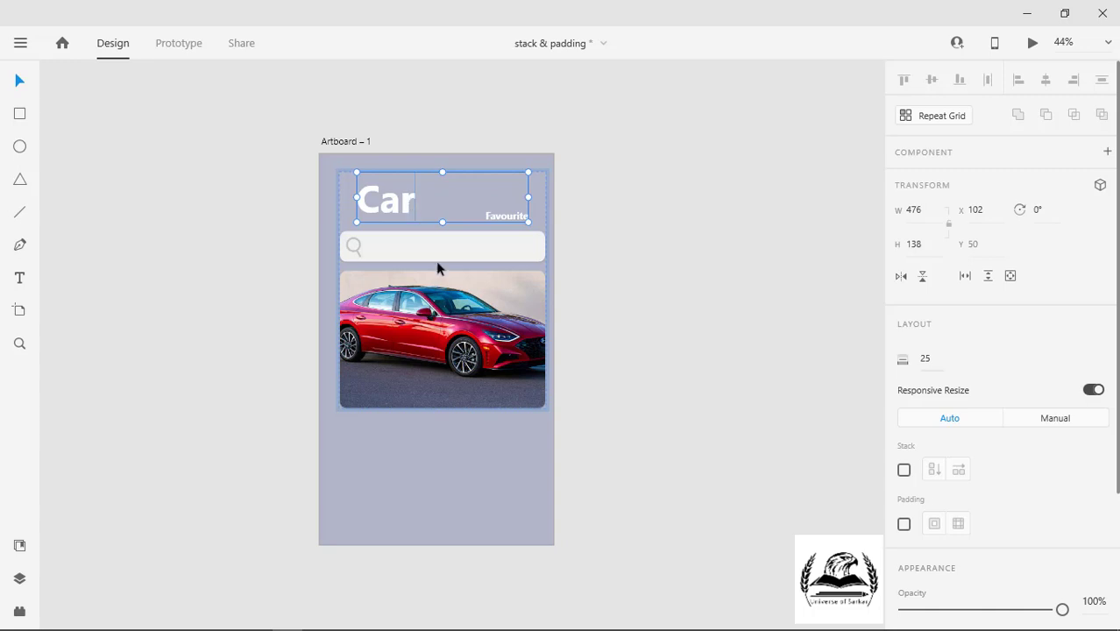
# Step: Switch the label group's stack to vertical and back to horizontal, and set the stack spacing to 45
pyautogui.hscroll(-5, 446, 280)
pyautogui.hscroll(-10, 489, 313)
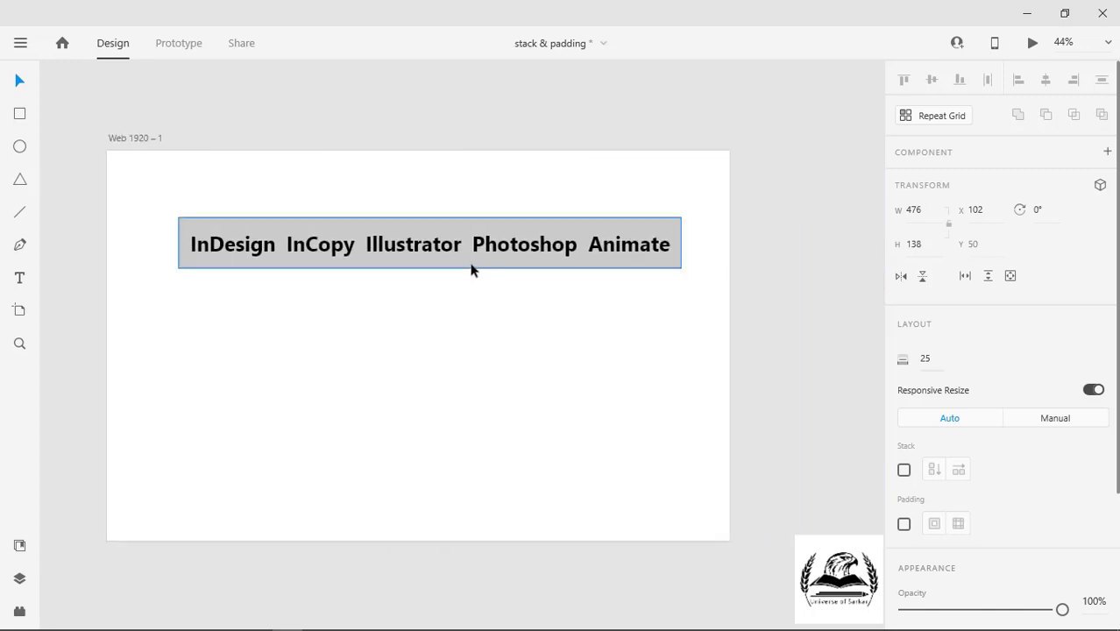
pyautogui.click(469, 264)
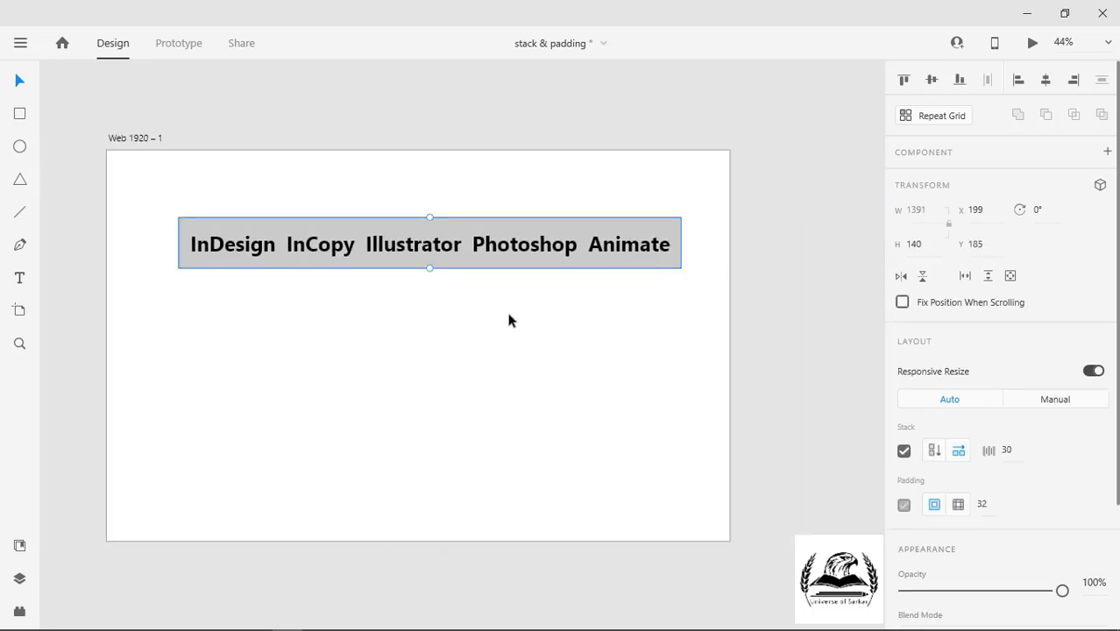
pyautogui.click(935, 451)
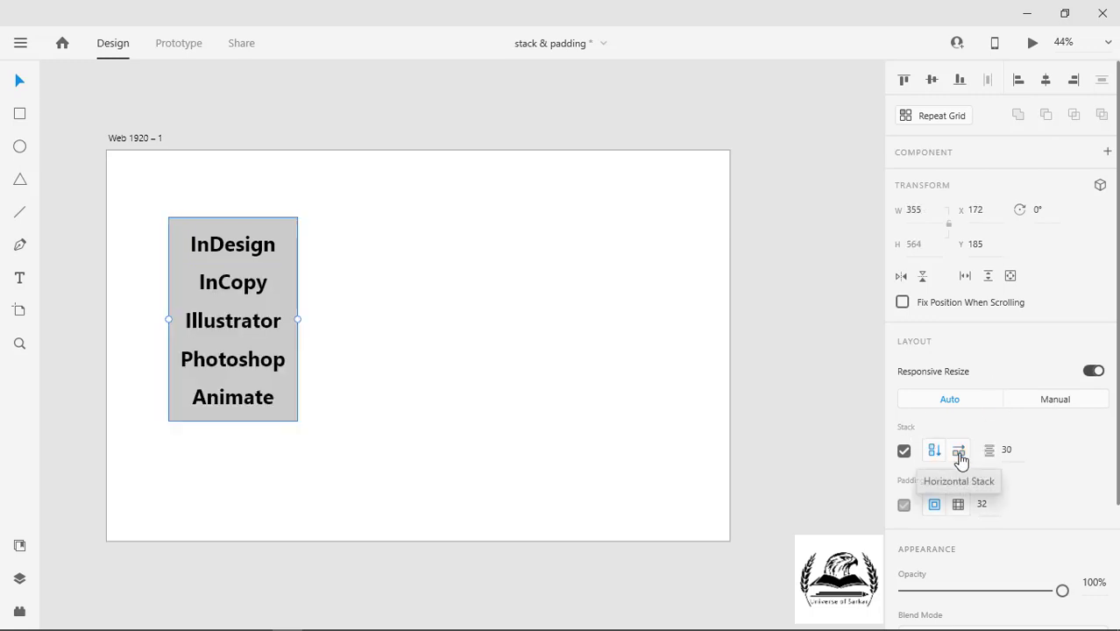
pyautogui.click(959, 451)
pyautogui.click(987, 452)
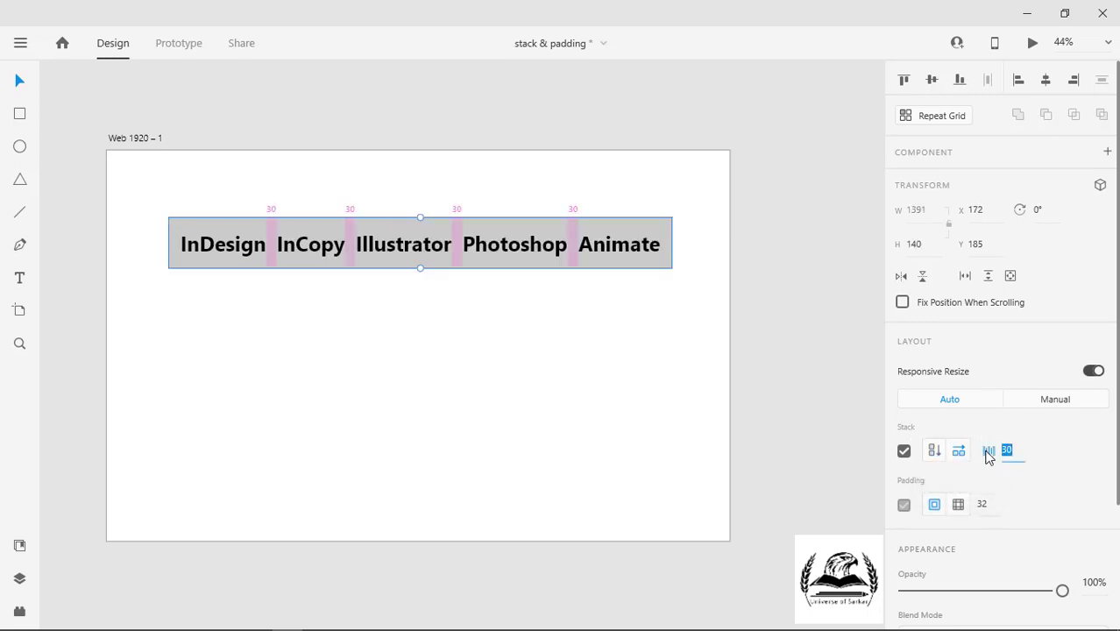
pyautogui.write('45')
pyautogui.press('Return')
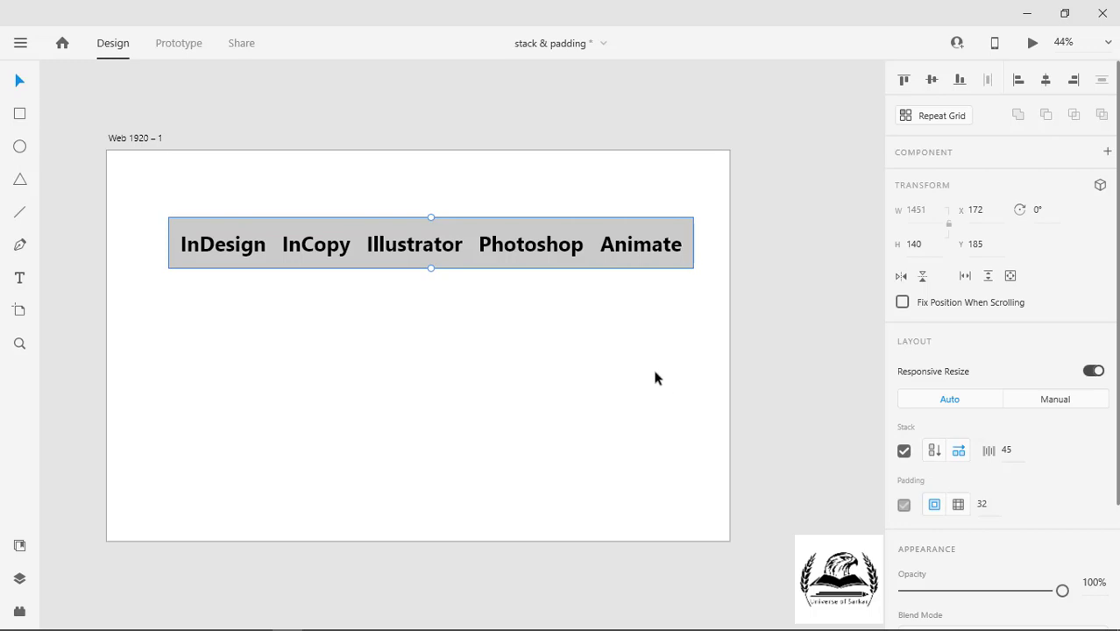
pyautogui.scroll(-5, 653, 374)
pyautogui.hscroll(2, 632, 355)
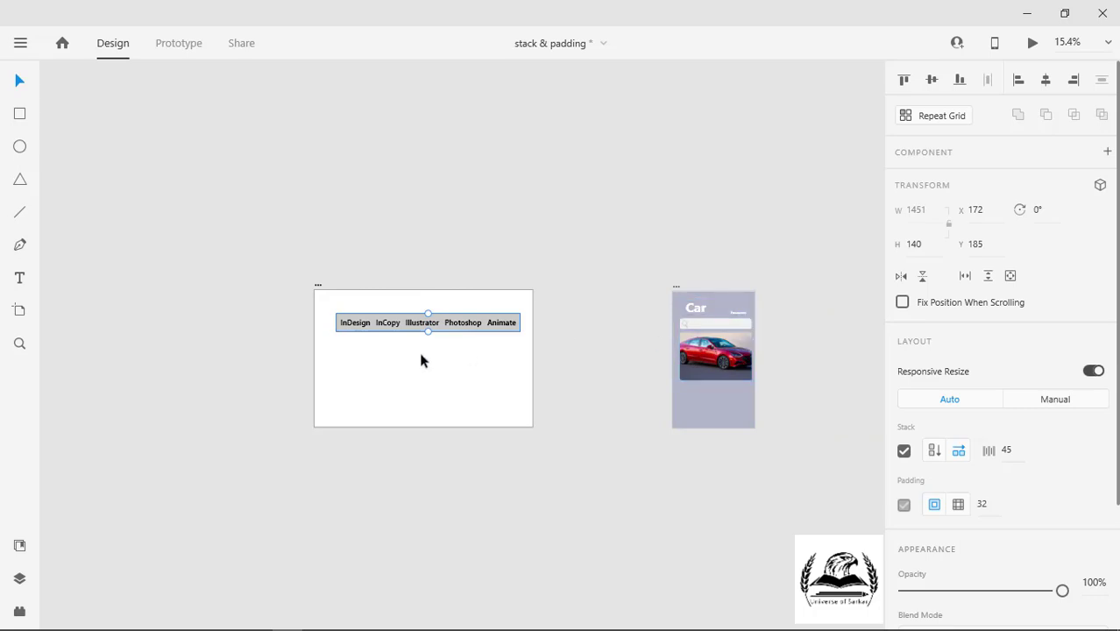
pyautogui.scroll(5, 420, 360)
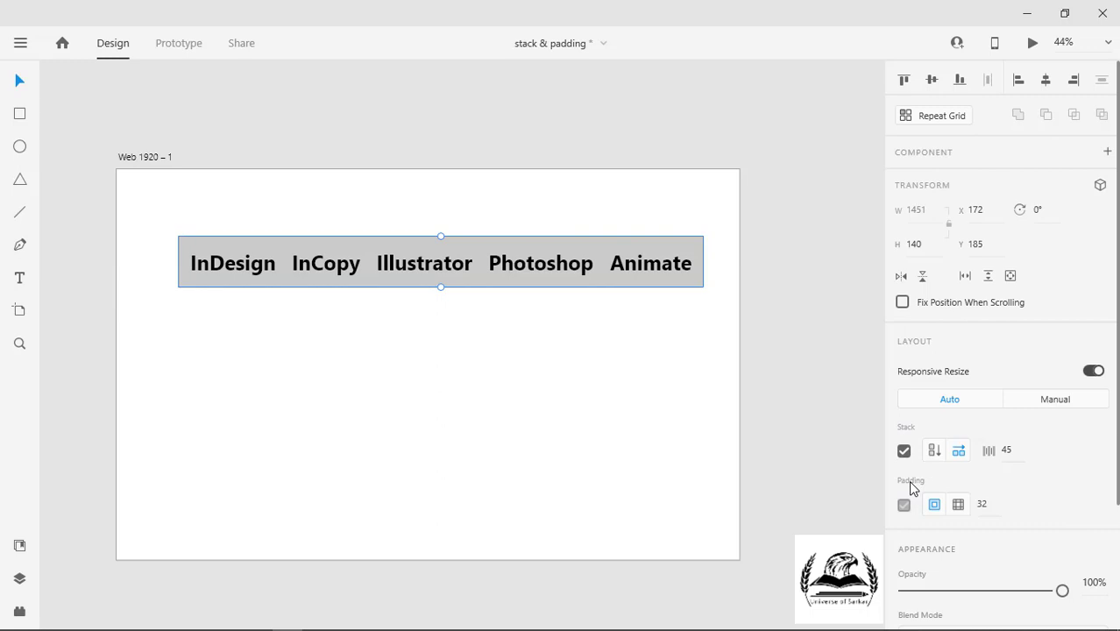
# Step: Draw a wide rectangle about 155 high below the label group and round its corners to a radius of 78
pyautogui.click(405, 413)
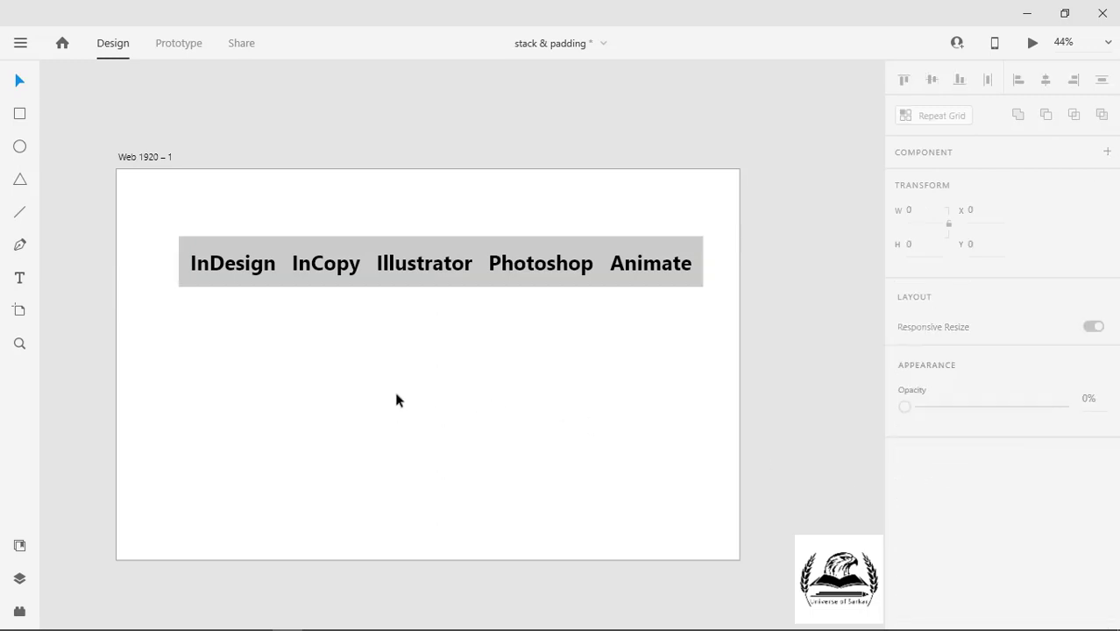
pyautogui.click(20, 115)
pyautogui.moveTo(208, 357)
pyautogui.mouseDown()
pyautogui.moveTo(405, 426)
pyautogui.moveTo(553, 403)
pyautogui.moveTo(555, 413)
pyautogui.mouseUp()
pyautogui.moveTo(220, 370); pyautogui.dragTo(249, 383)
# Step: Fill the rounded rectangle with light pink #FFCBCB and remove its border
pyautogui.scroll(-3, 911, 378)
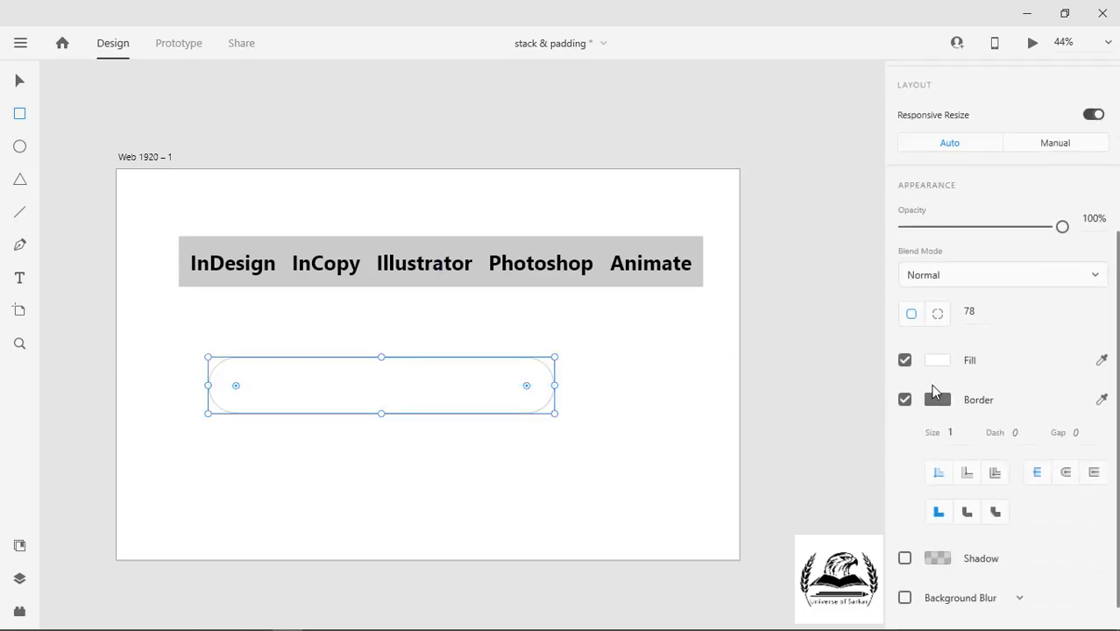
pyautogui.click(940, 366)
pyautogui.moveTo(706, 305)
pyautogui.mouseDown()
pyautogui.moveTo(713, 282)
pyautogui.moveTo(705, 260)
pyautogui.moveTo(701, 268)
pyautogui.moveTo(718, 261)
pyautogui.mouseUp()
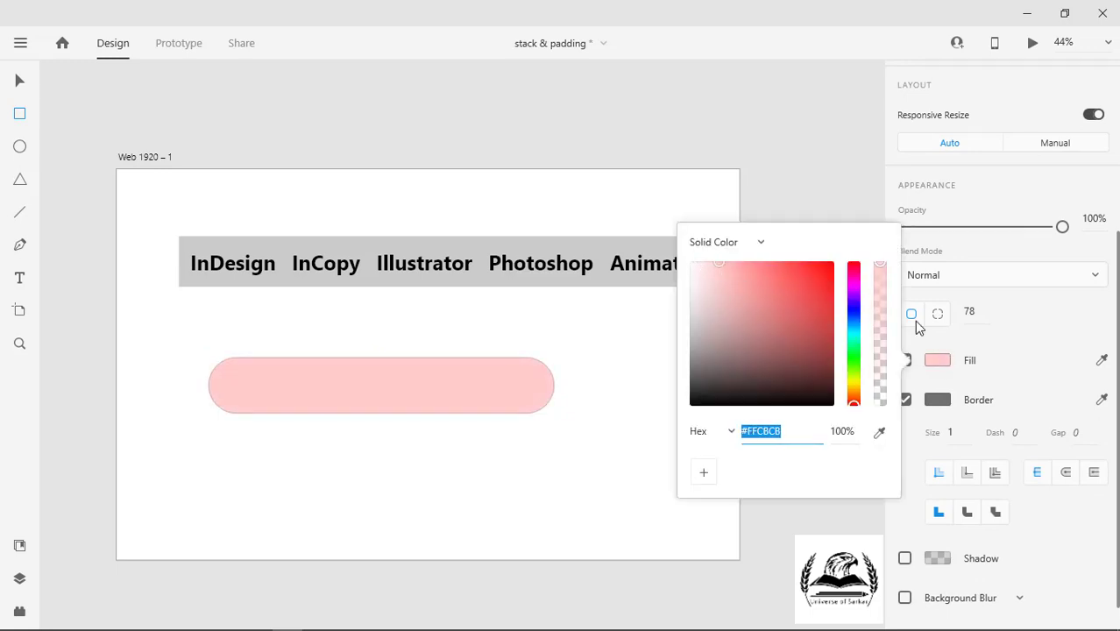
pyautogui.click(923, 407)
pyautogui.click(905, 400)
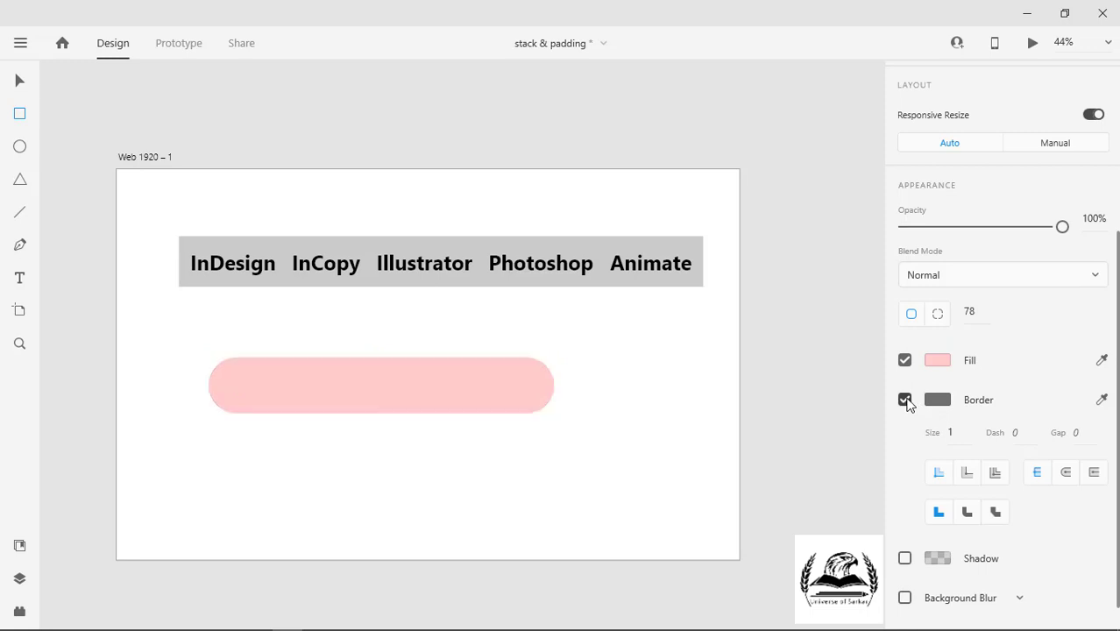
# Step: Draw a circle about 109 in diameter below the rounded bar, remove its border, and fill it with dark red #911212
pyautogui.click(21, 147)
pyautogui.moveTo(166, 431); pyautogui.dragTo(211, 474)
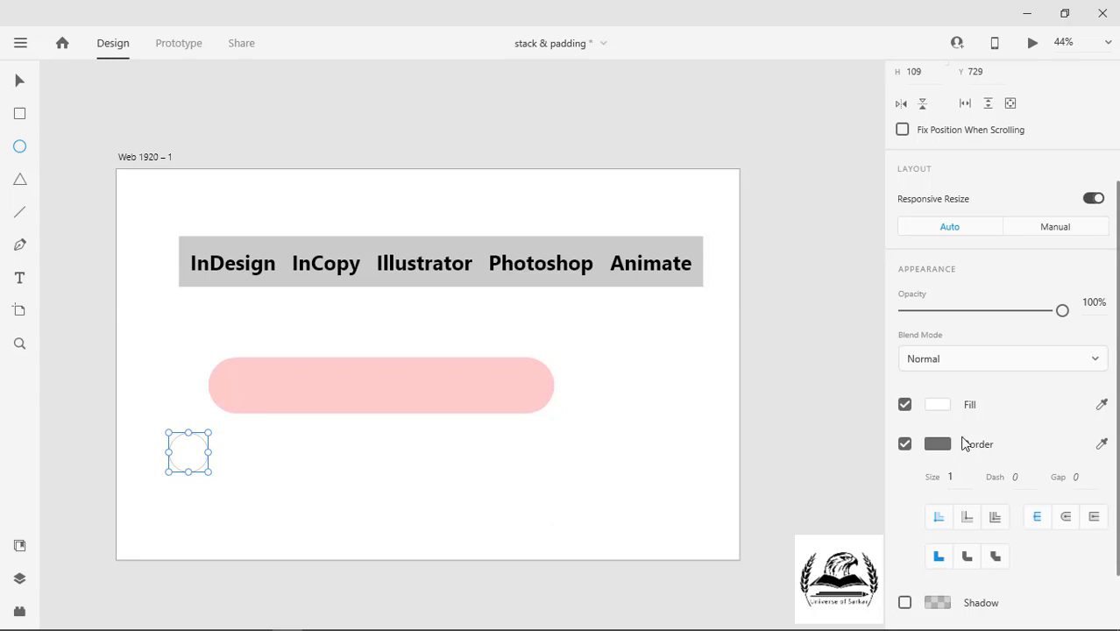
pyautogui.click(906, 445)
pyautogui.click(936, 444)
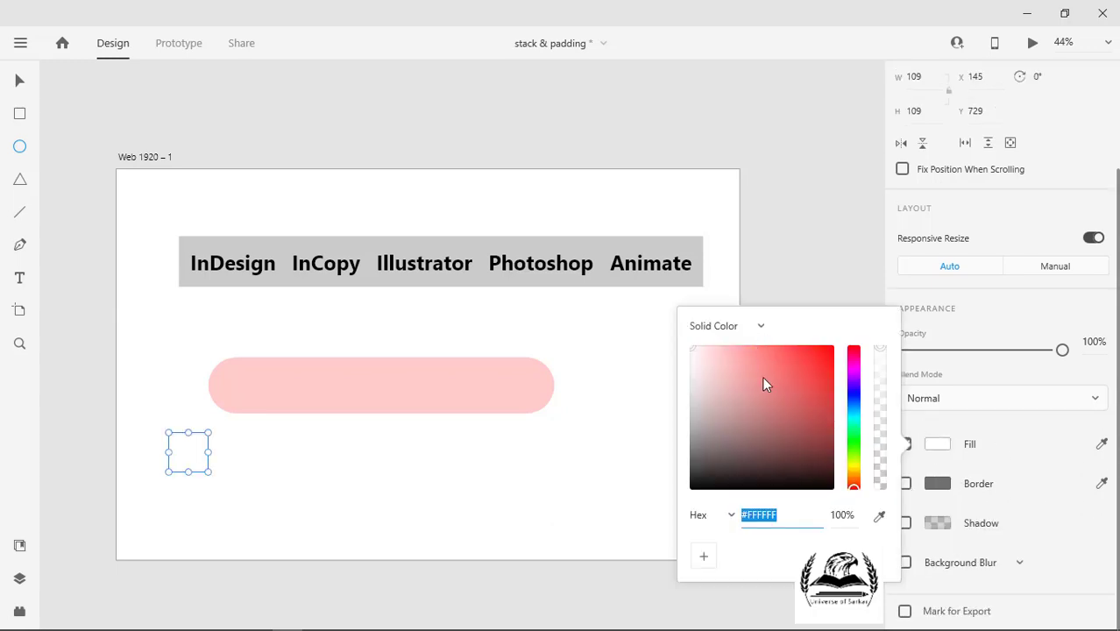
pyautogui.moveTo(808, 399); pyautogui.dragTo(814, 406)
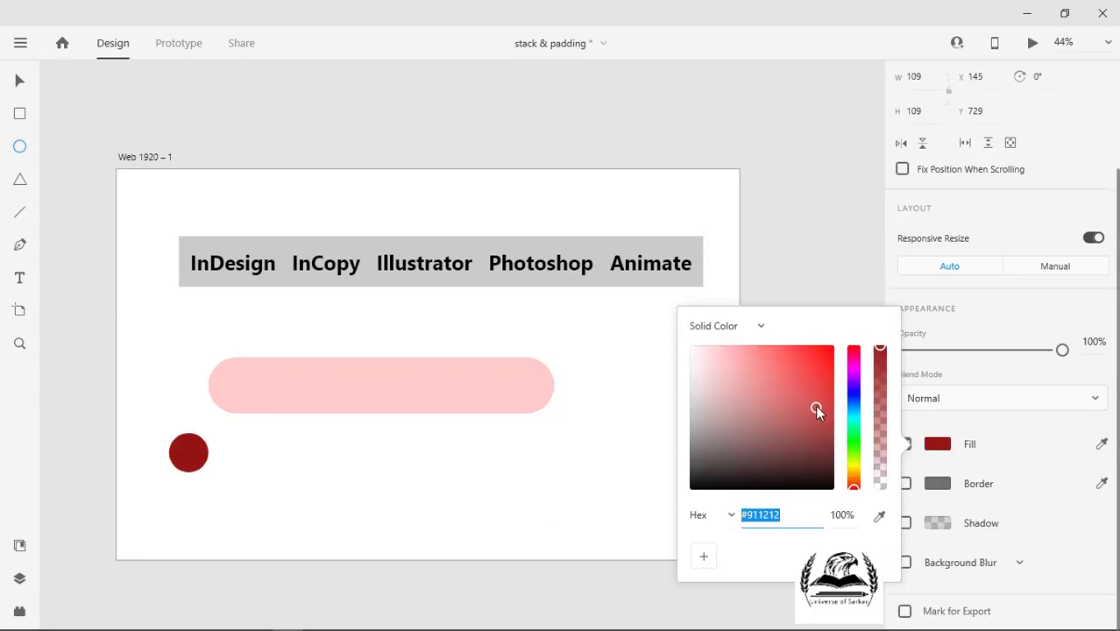
# Step: Fit an enlarged red circle inside the bar's left end, and shorten the bar to 584 wide with a light blue fill
pyautogui.moveTo(187, 450); pyautogui.dragTo(247, 409)
pyautogui.click(177, 418)
pyautogui.moveTo(180, 337); pyautogui.dragTo(287, 434)
pyautogui.click(397, 502)
# Step: Add a shadow with X 0, Y 3 and blur 6 to the blue rounded bar
pyautogui.click(398, 394)
pyautogui.scroll(-3, 944, 473)
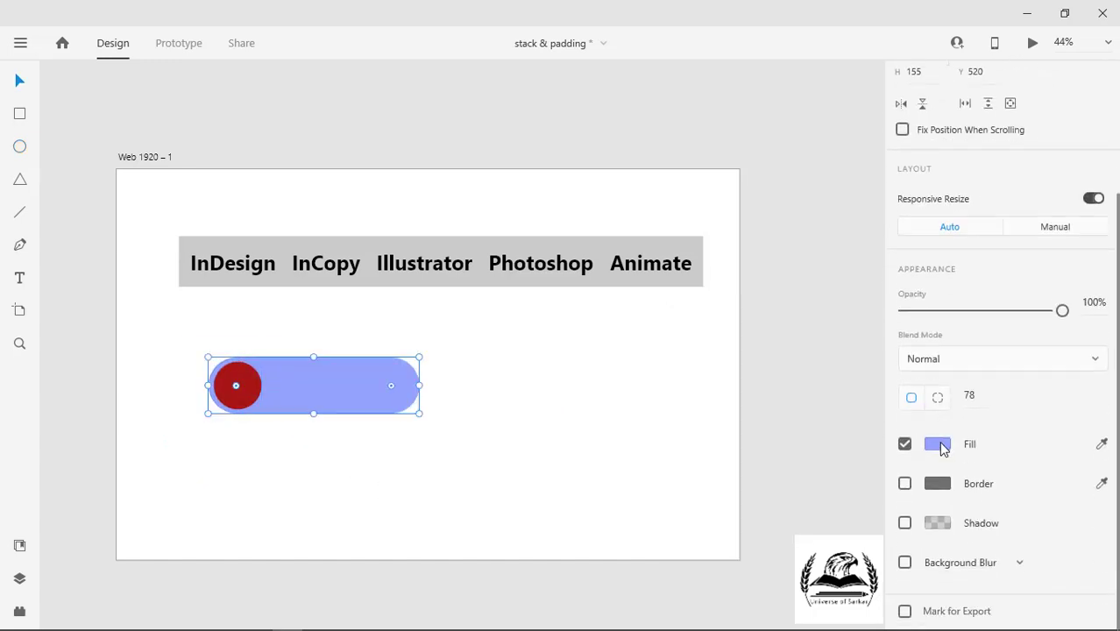
pyautogui.click(904, 523)
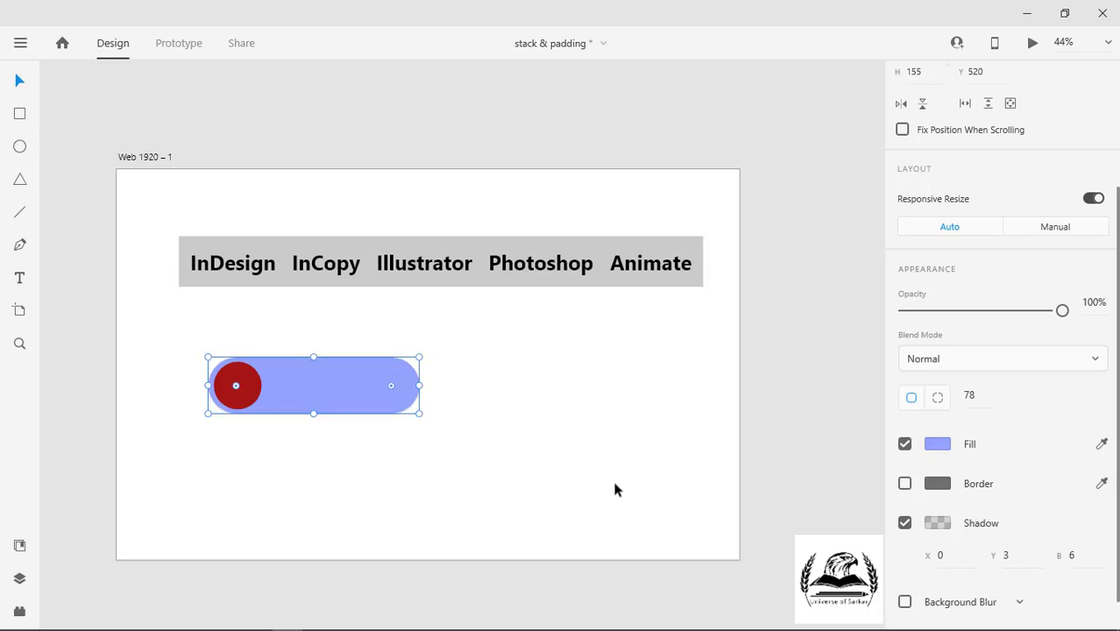
pyautogui.click(601, 485)
pyautogui.click(370, 393)
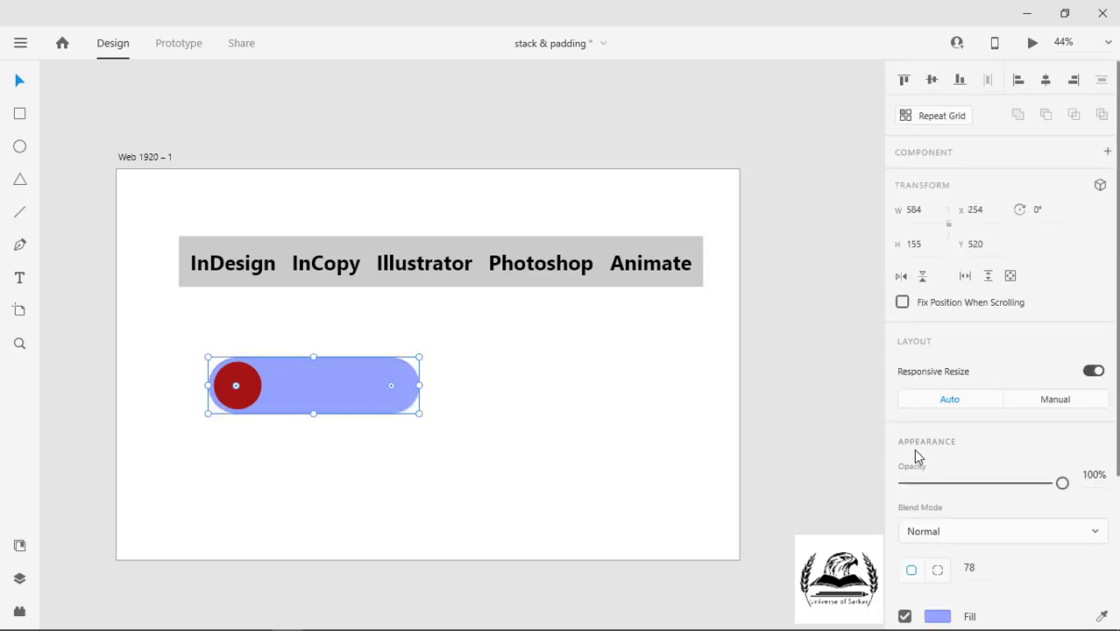
pyautogui.scroll(-3, 923, 453)
pyautogui.click(293, 455)
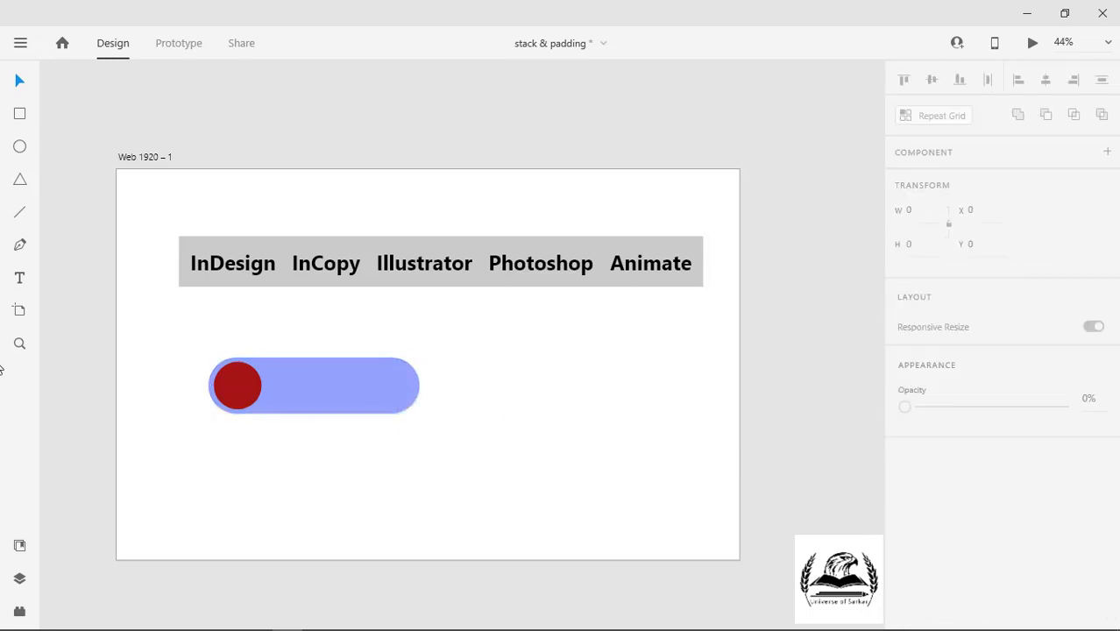
# Step: Add the bold text label TEXT and place it inside the blue bar, directly right of the red circle
pyautogui.click(19, 277)
pyautogui.click(472, 358)
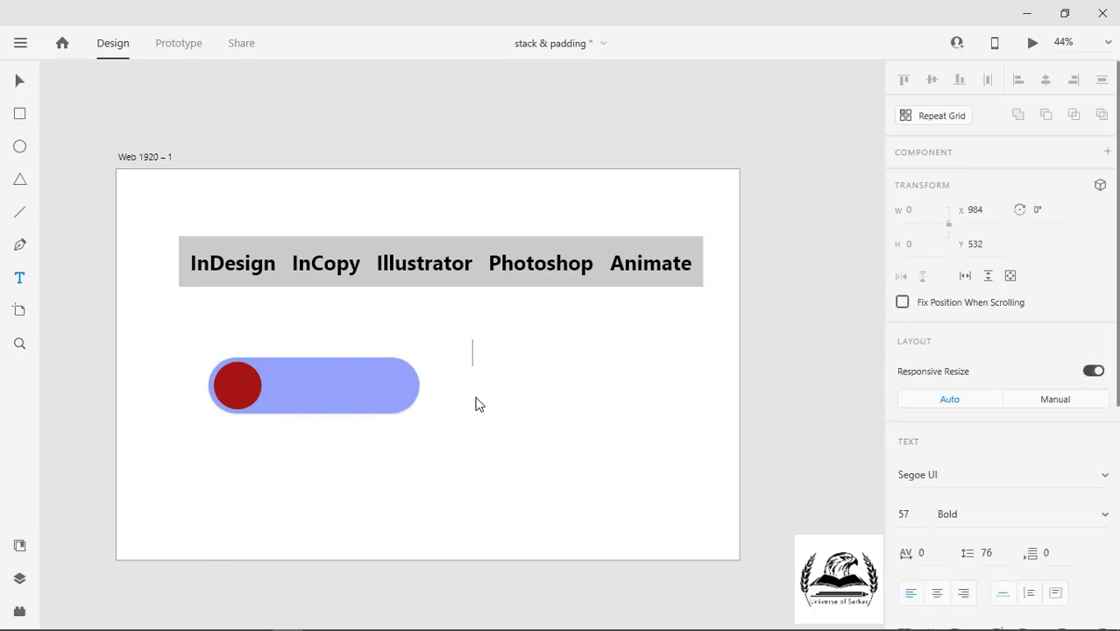
pyautogui.write('TEXT')
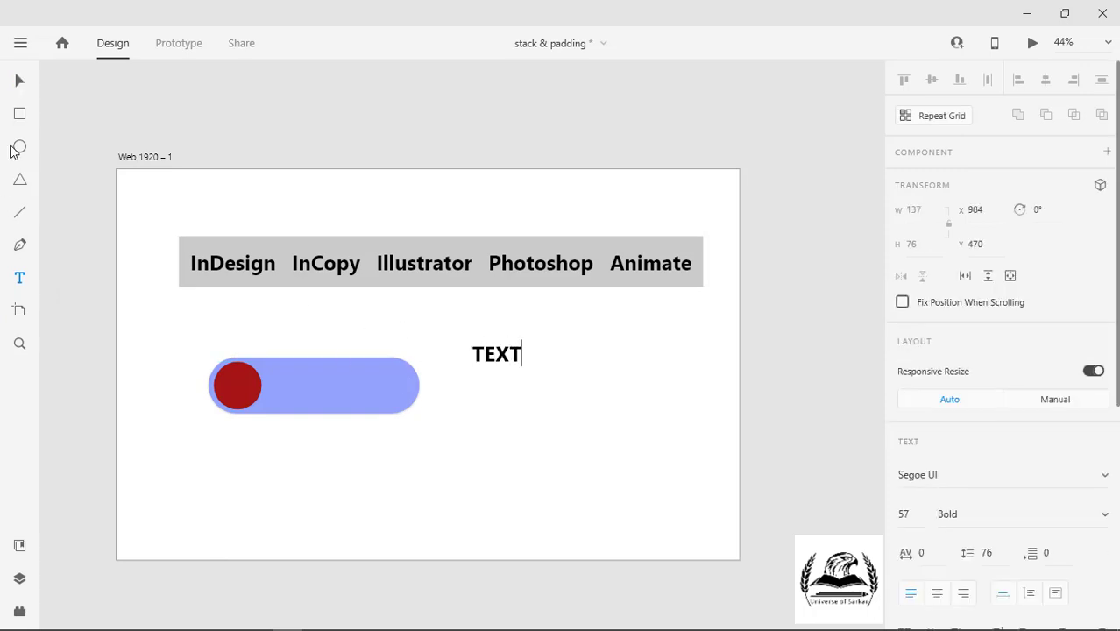
pyautogui.click(19, 81)
pyautogui.moveTo(481, 366); pyautogui.dragTo(274, 399)
# Step: Nudge the TEXT label further right to widen its gap from the red circle
pyautogui.moveTo(177, 340); pyautogui.dragTo(414, 460)
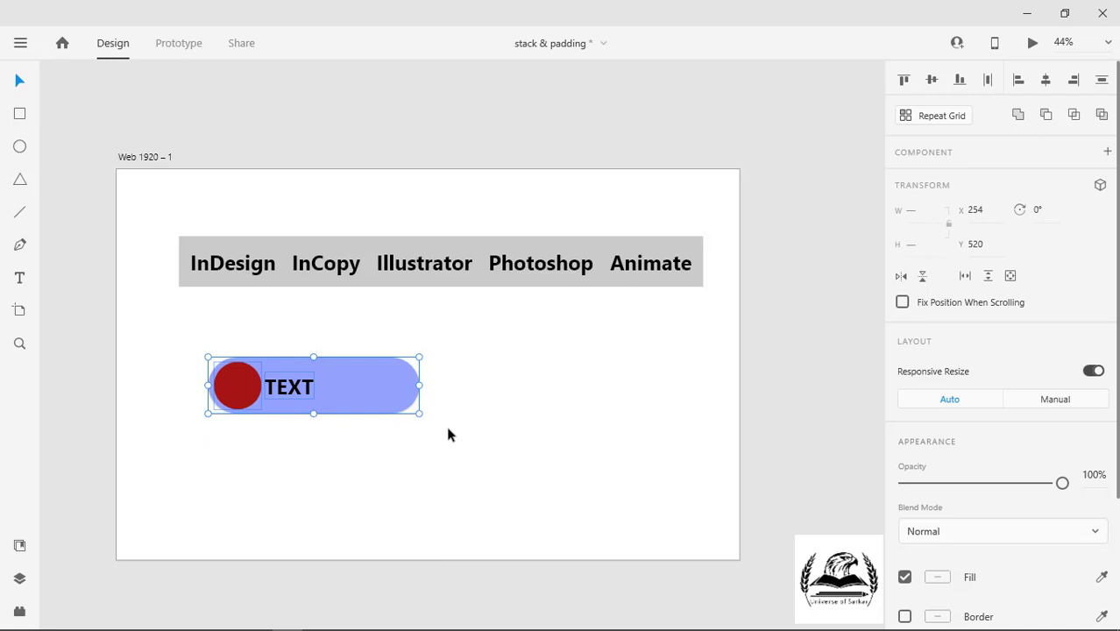
pyautogui.click(296, 393)
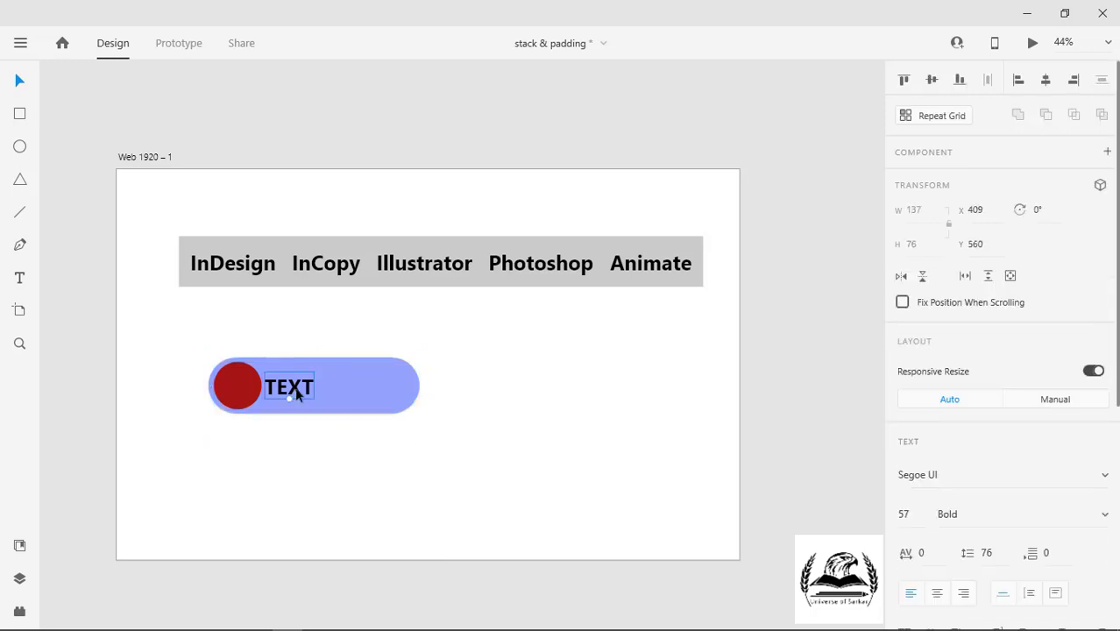
pyautogui.press('Right')
pyautogui.press('Right')
pyautogui.press('Right')
pyautogui.press('Right')
pyautogui.press('Right')
pyautogui.press('Right')
pyautogui.press('Right')
pyautogui.press('Right')
pyautogui.press('Right')
pyautogui.press('Right')
pyautogui.press('Right')
pyautogui.press('Right')
pyautogui.press('Right')
pyautogui.press('Right')
pyautogui.press('Right')
pyautogui.press('Right')
pyautogui.press('Right')
pyautogui.press('Right')
pyautogui.press('Right')
pyautogui.press('Right')
# Step: Group the red circle, the TEXT label and the blue bar
pyautogui.moveTo(166, 344); pyautogui.dragTo(428, 479)
pyautogui.rightClick(348, 387)
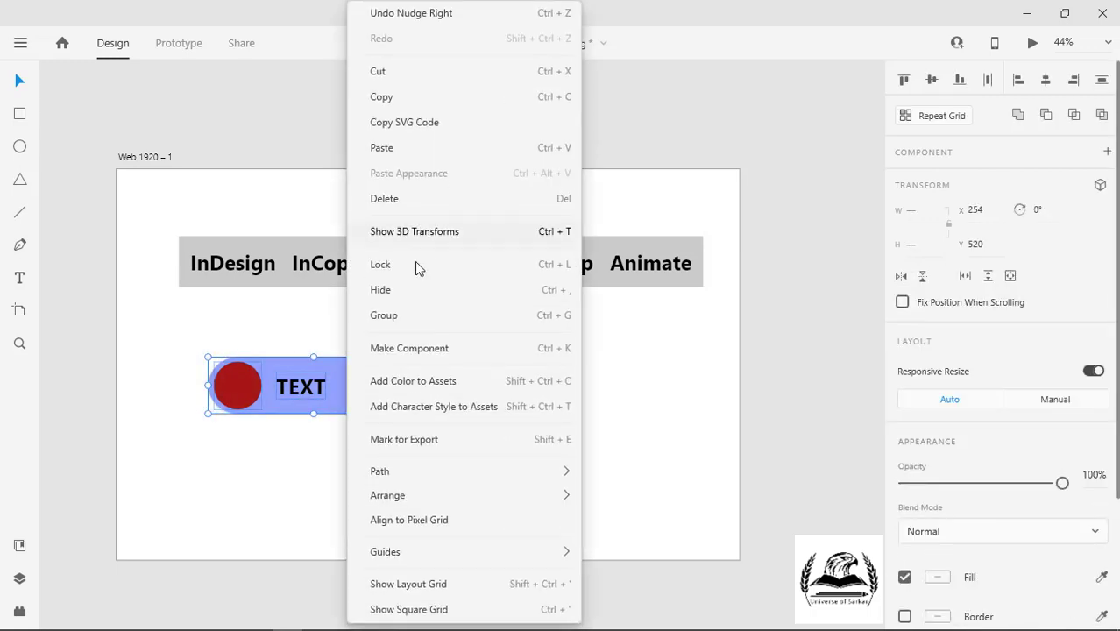
pyautogui.click(399, 324)
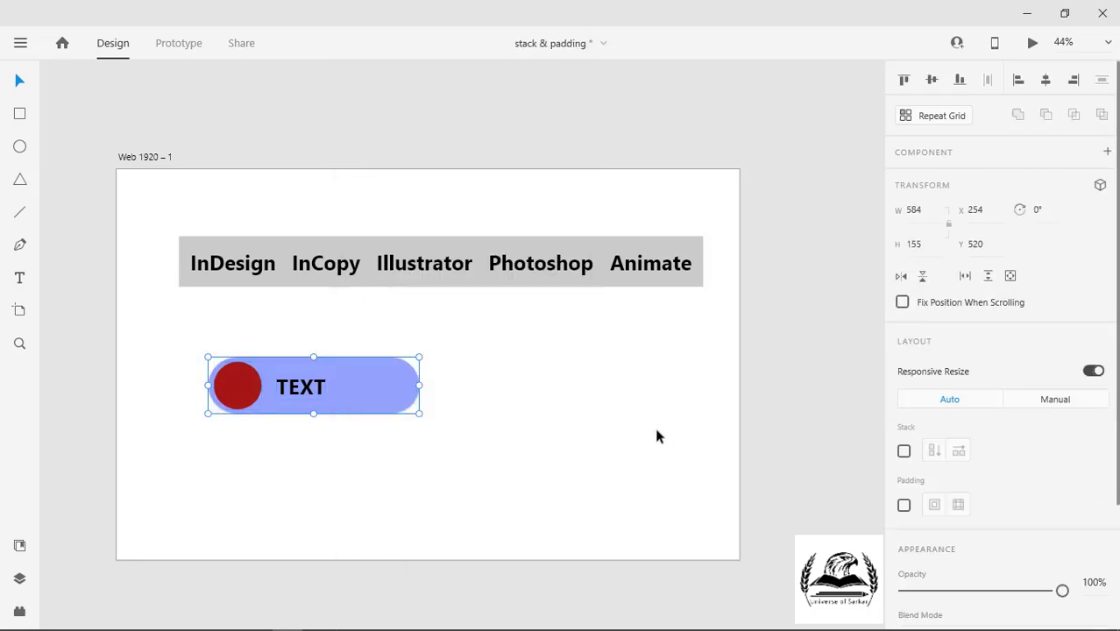
# Step: Shorten the blue bar inside the group so that its right end sits just past the TEXT label
pyautogui.click(525, 410)
pyautogui.click(366, 386)
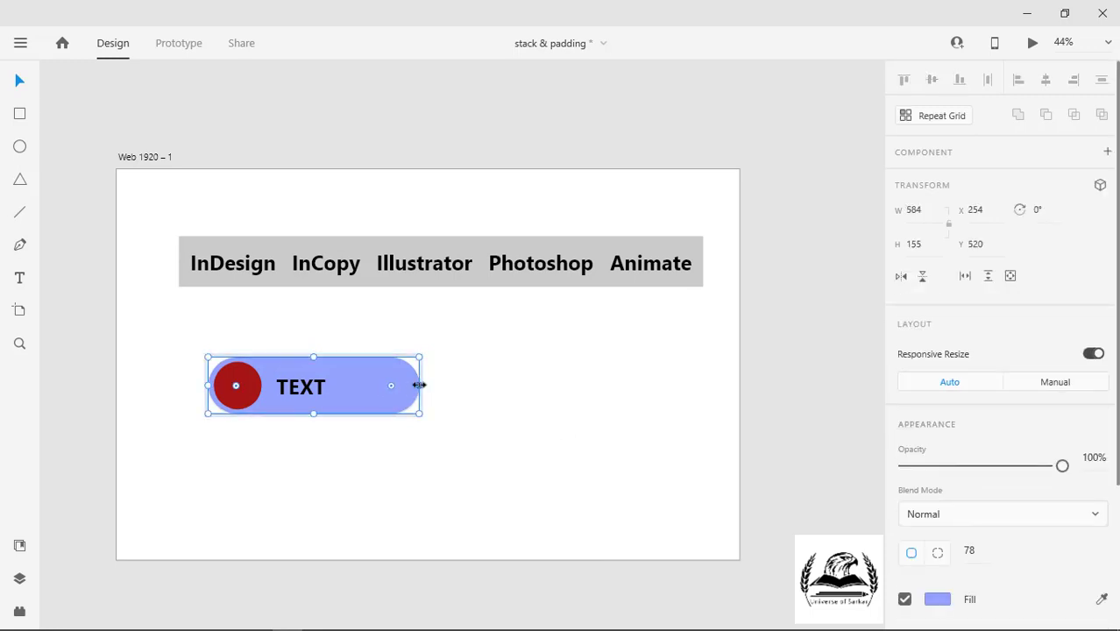
pyautogui.moveTo(418, 385); pyautogui.dragTo(350, 389)
pyautogui.click(380, 405)
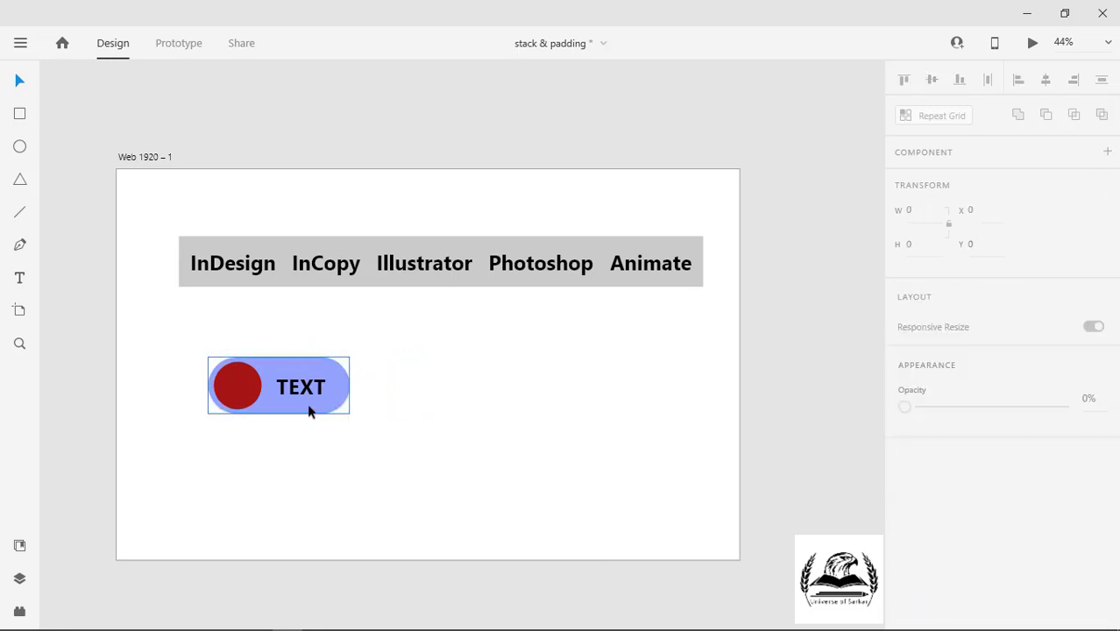
# Step: Turn on padding for the pill-shaped group and apply the same padding of 12 to all edges
pyautogui.click(311, 388)
pyautogui.scroll(-2, 995, 413)
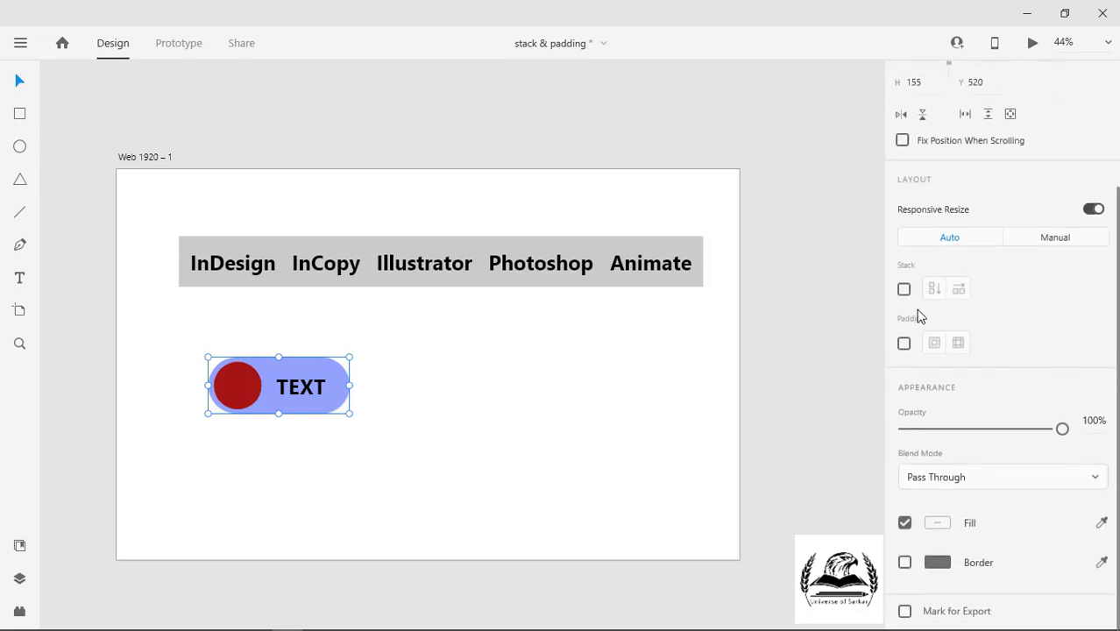
pyautogui.click(903, 342)
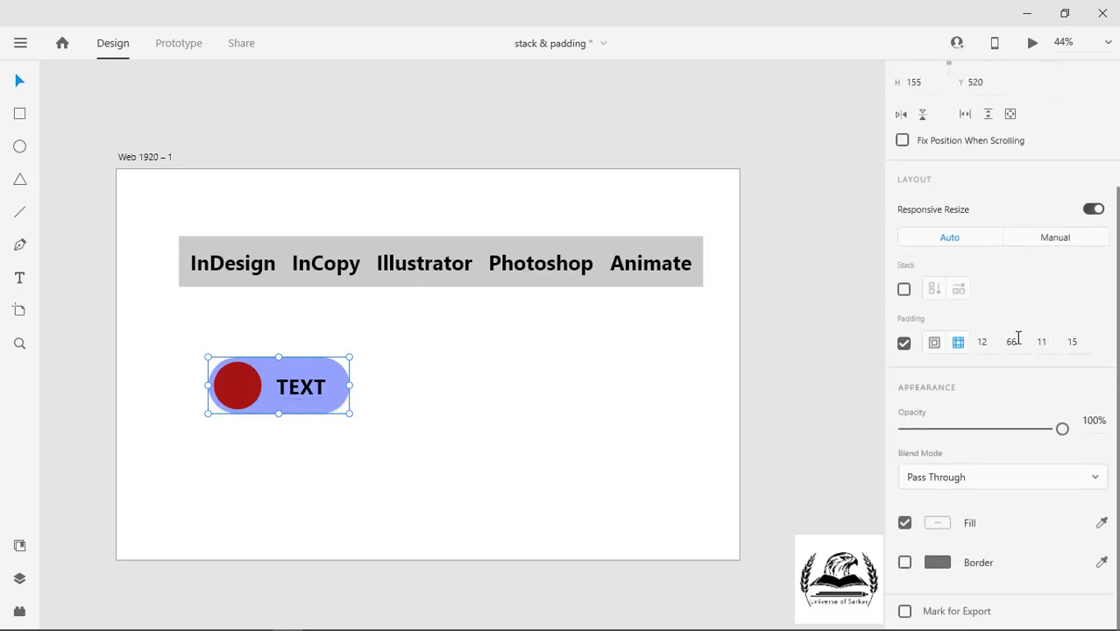
pyautogui.click(934, 344)
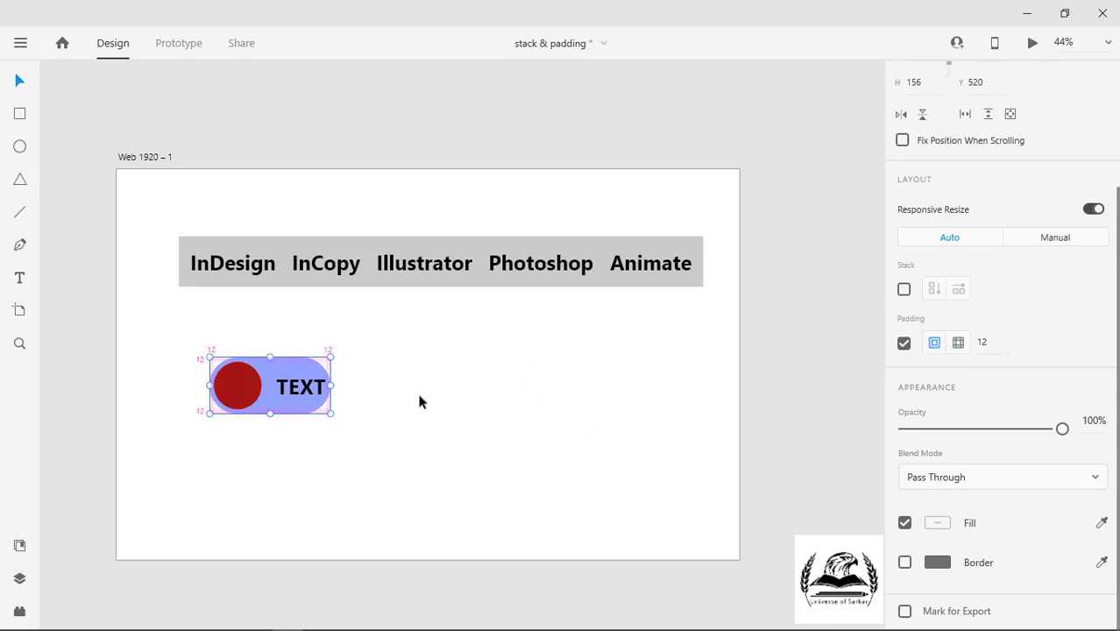
pyautogui.click(958, 344)
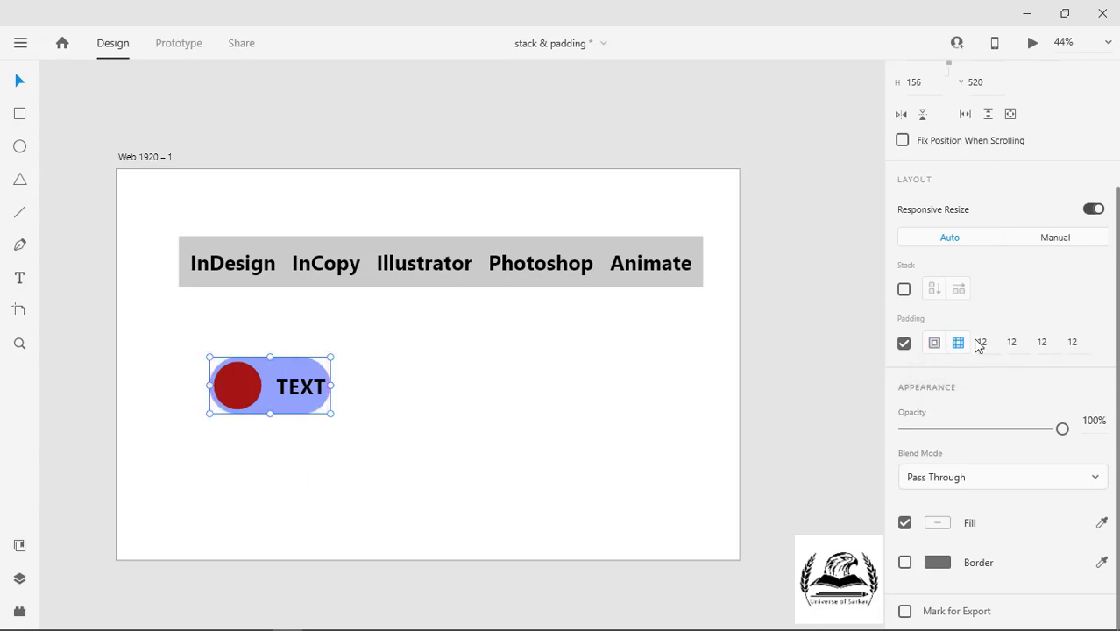
pyautogui.click(1041, 342)
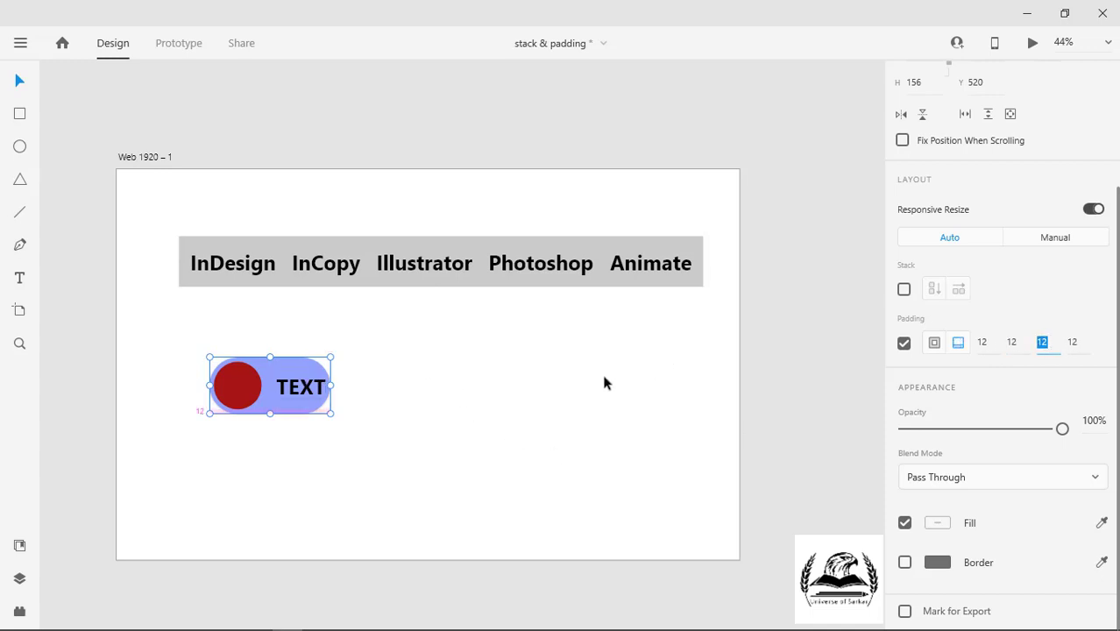
pyautogui.click(933, 344)
# Step: Replace the TEXT label inside the pill-shaped group with a person's first name
pyautogui.doubleClick(303, 393)
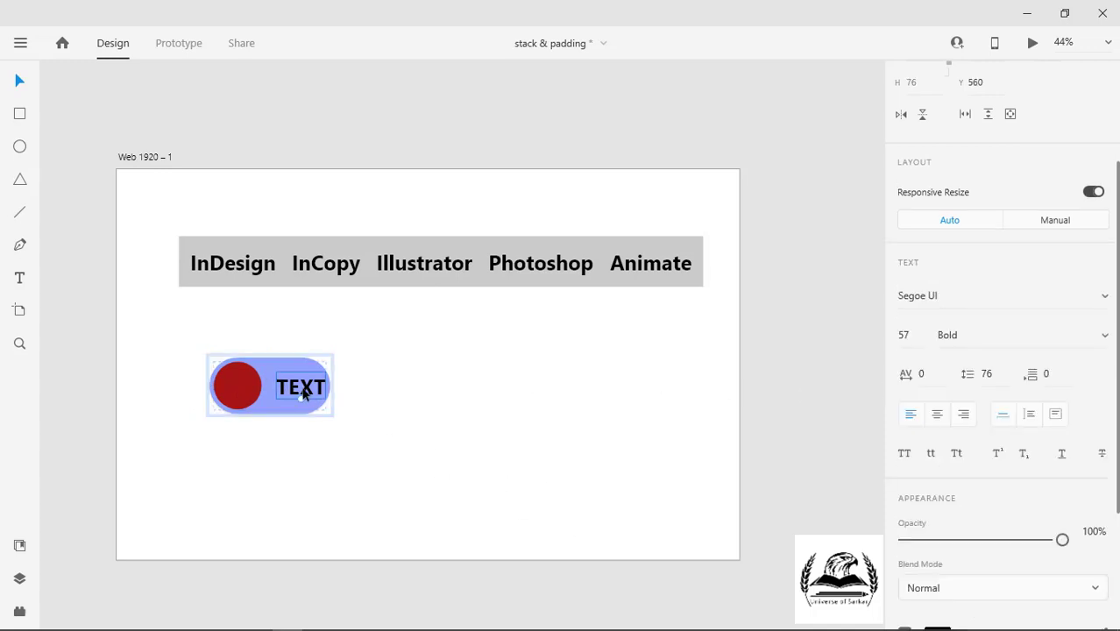
pyautogui.doubleClick(303, 393)
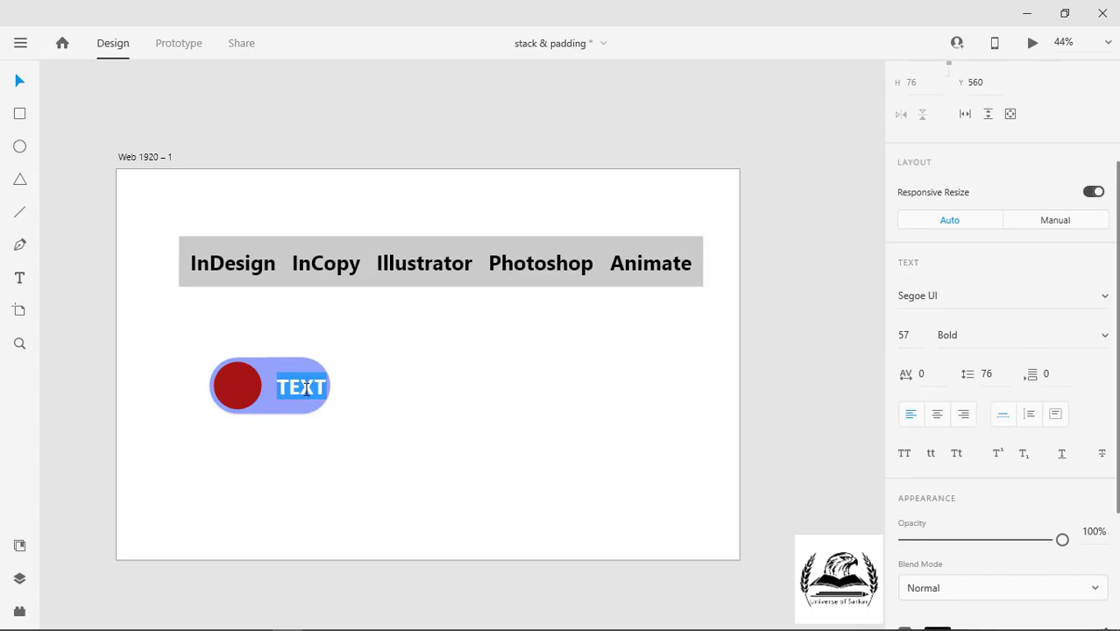
pyautogui.write('Sa')
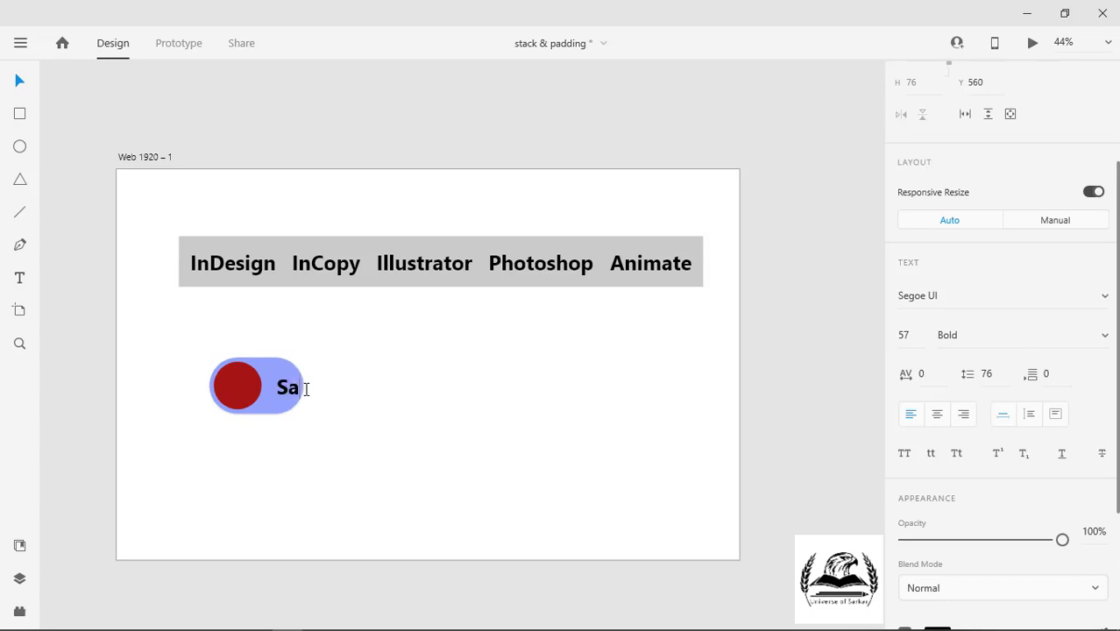
pyautogui.write('miulla')
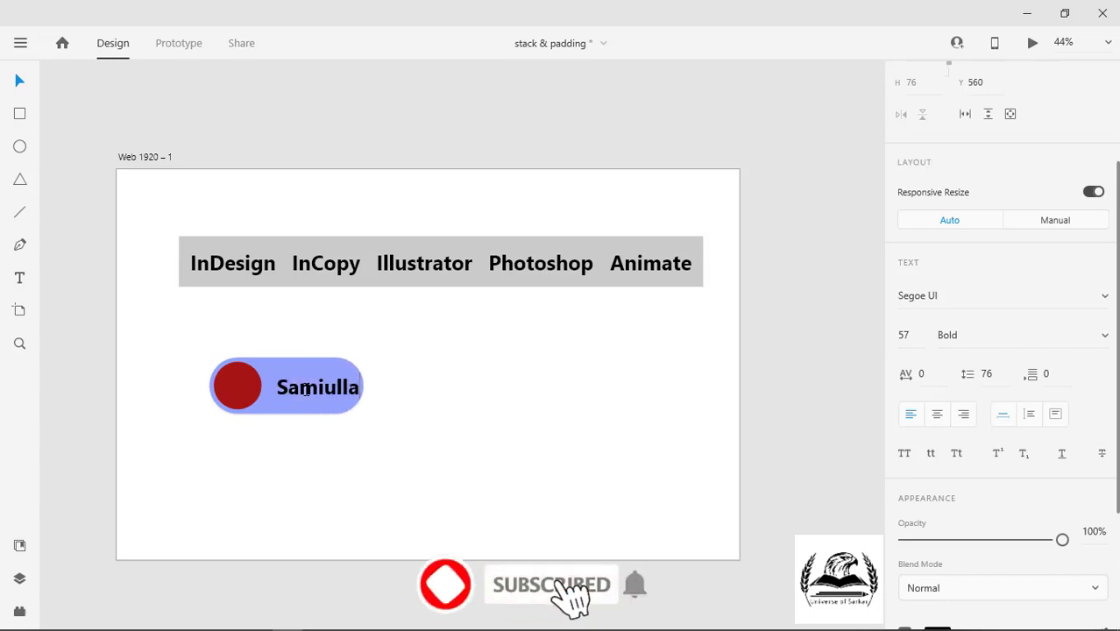
pyautogui.write('h')
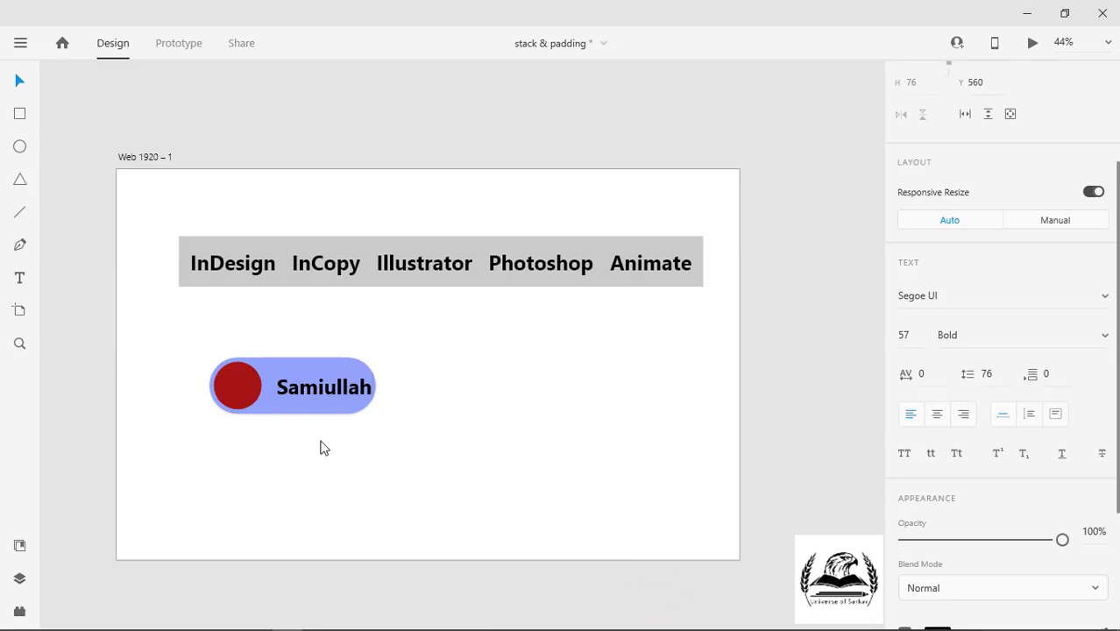
pyautogui.click(369, 399)
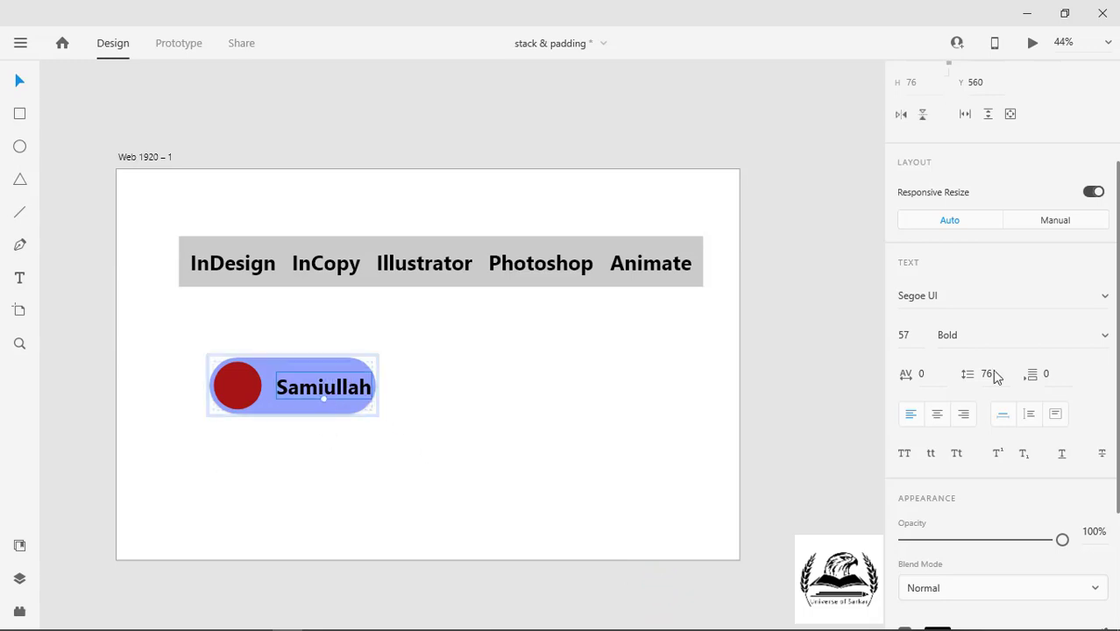
pyautogui.scroll(-3, 1050, 383)
pyautogui.click(410, 438)
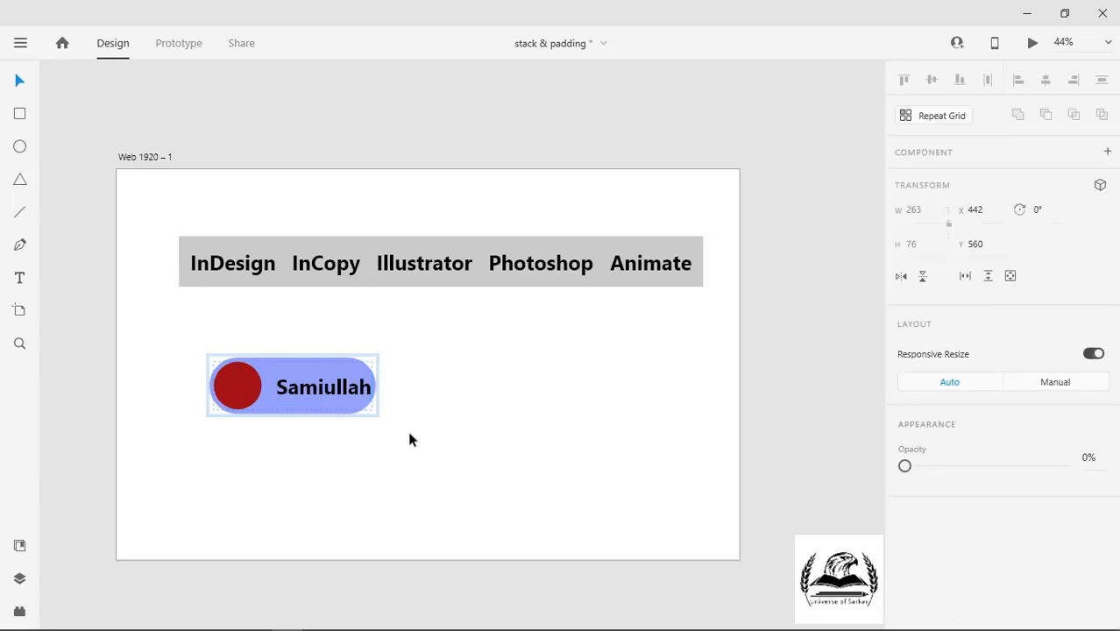
# Step: Switch the pill-shaped group to separate padding for each edge and set the right padding to 24
pyautogui.click(344, 396)
pyautogui.scroll(-1, 681, 439)
pyautogui.scroll(-3, 950, 427)
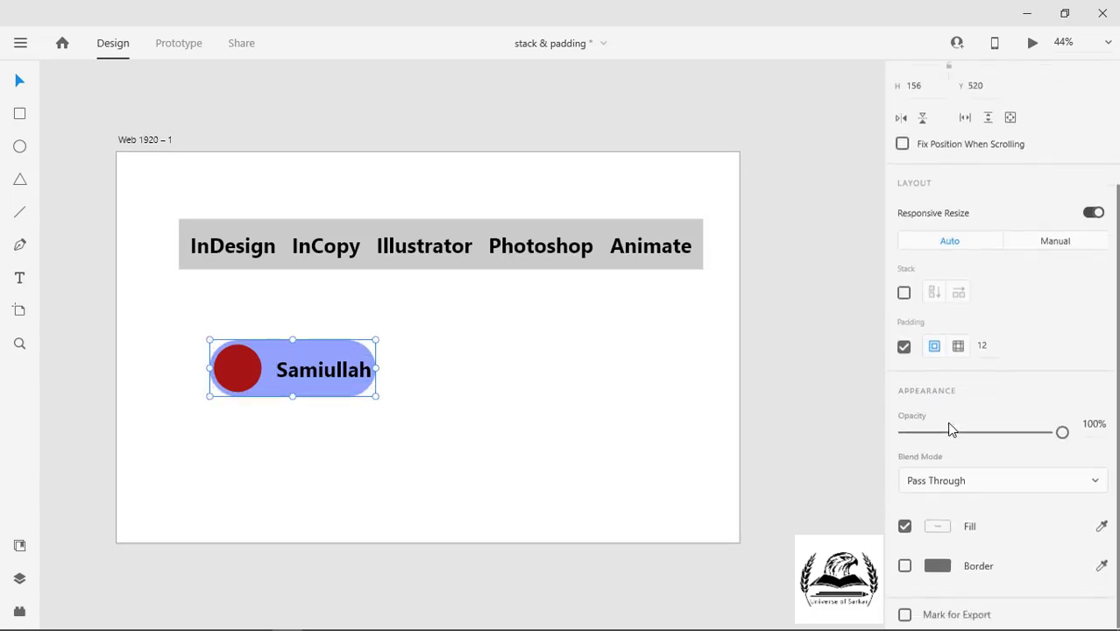
pyautogui.click(958, 342)
pyautogui.click(1083, 346)
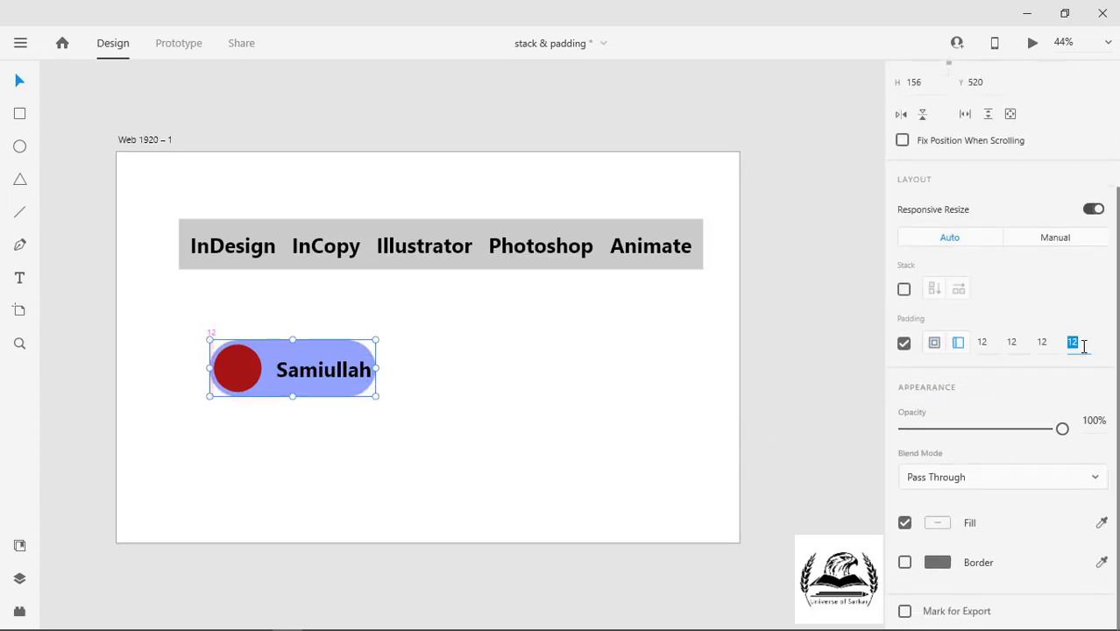
pyautogui.click(990, 342)
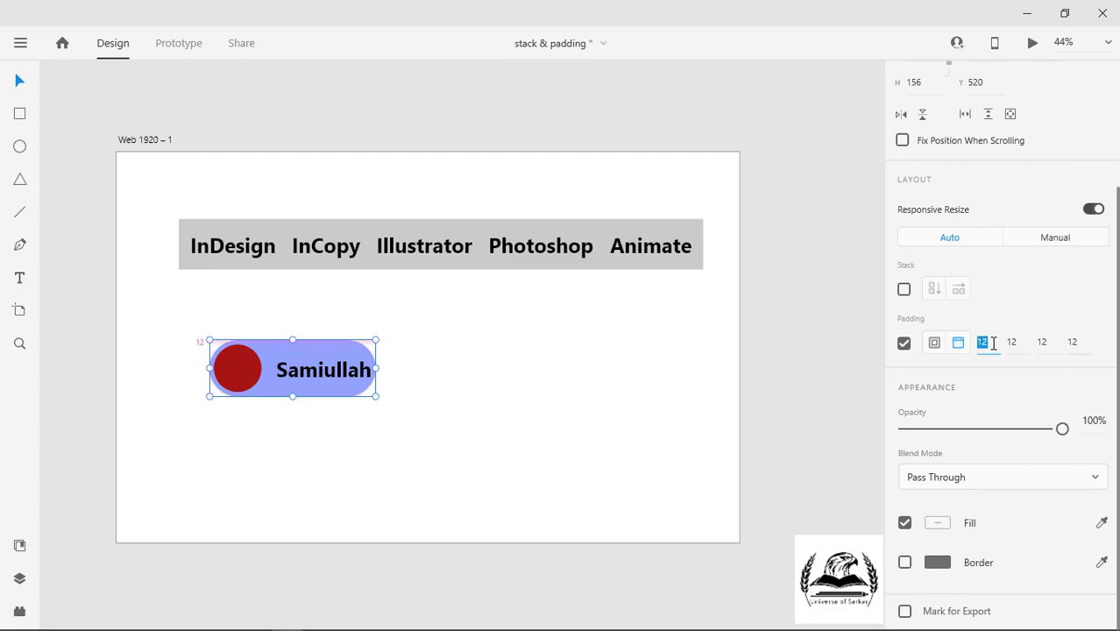
pyautogui.click(1043, 344)
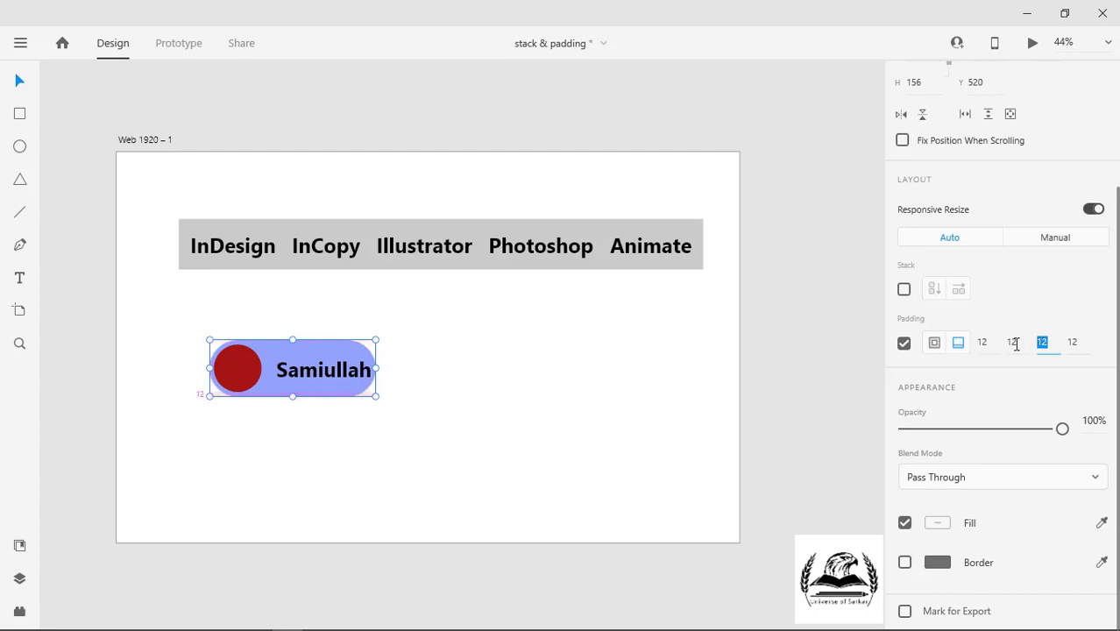
pyautogui.click(1011, 343)
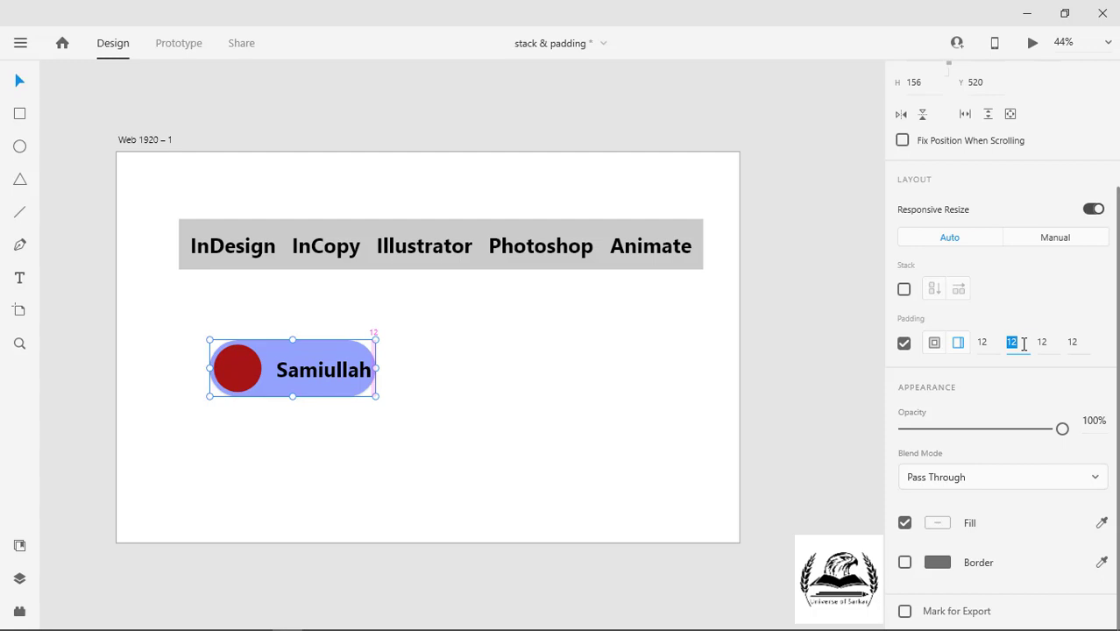
pyautogui.write('24')
pyautogui.press('Return')
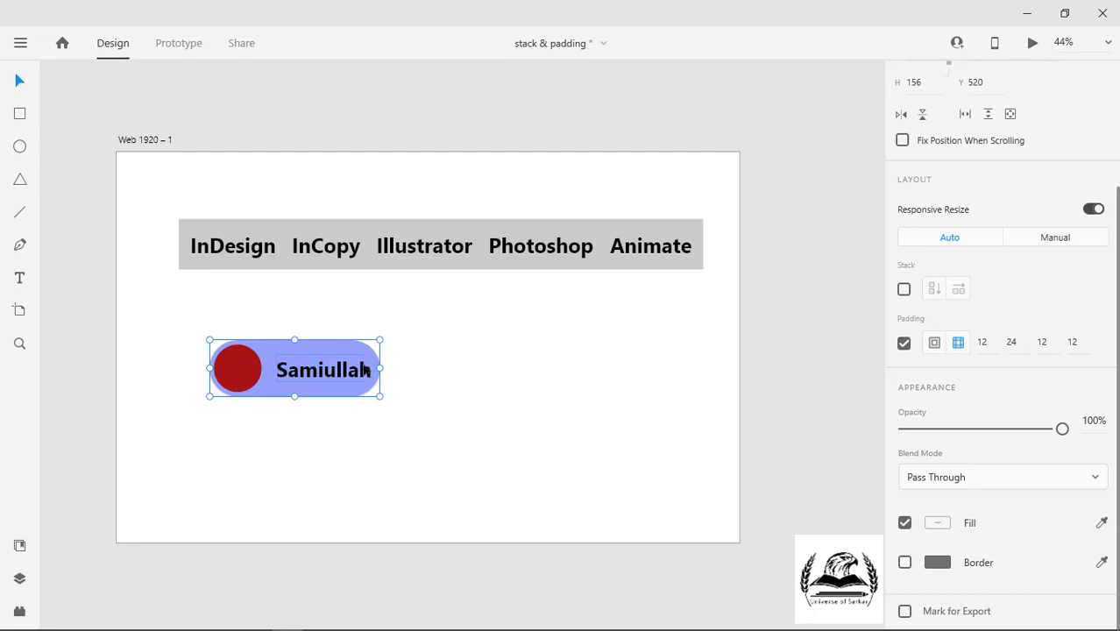
# Step: Set the right padding of the pill-shaped group to 40
pyautogui.click(1015, 343)
pyautogui.write('40')
pyautogui.press('Return')
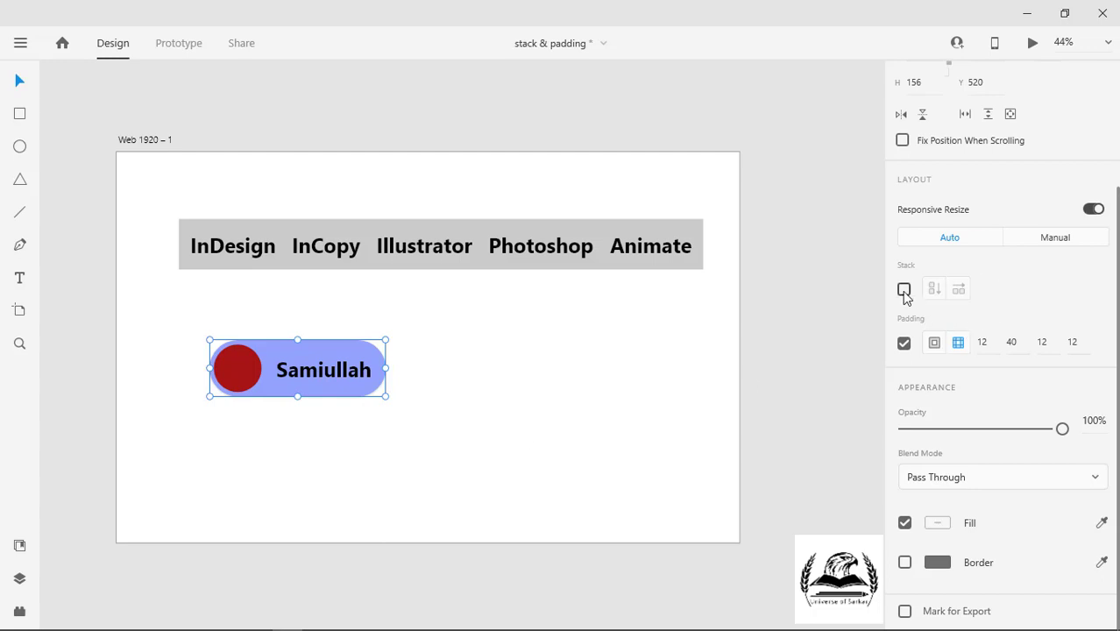
pyautogui.scroll(3, 930, 321)
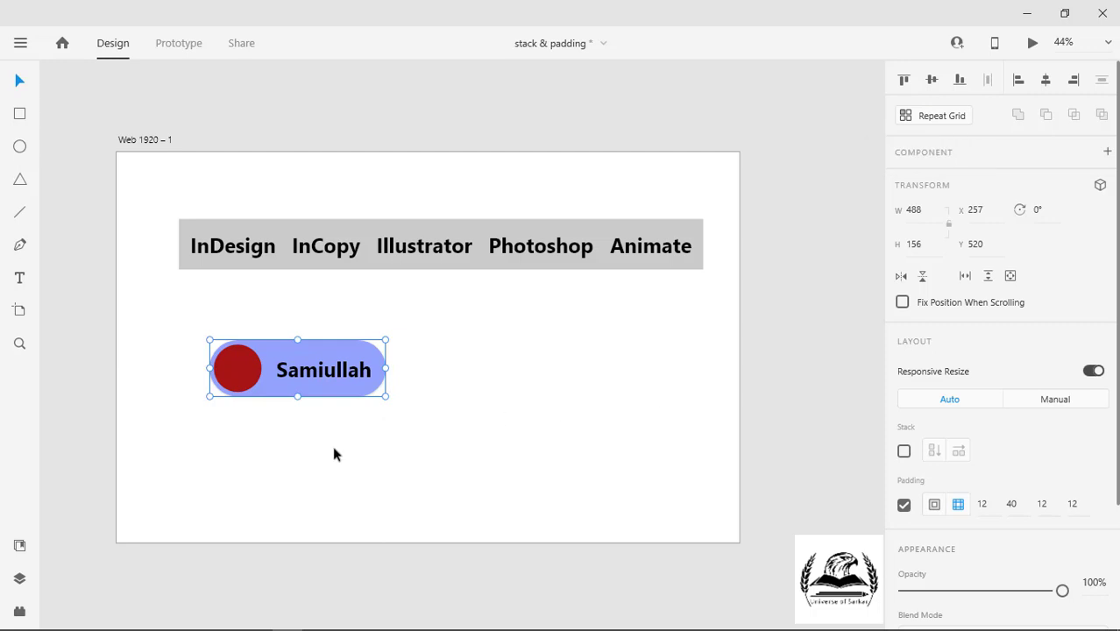
pyautogui.scroll(-1, 1063, 415)
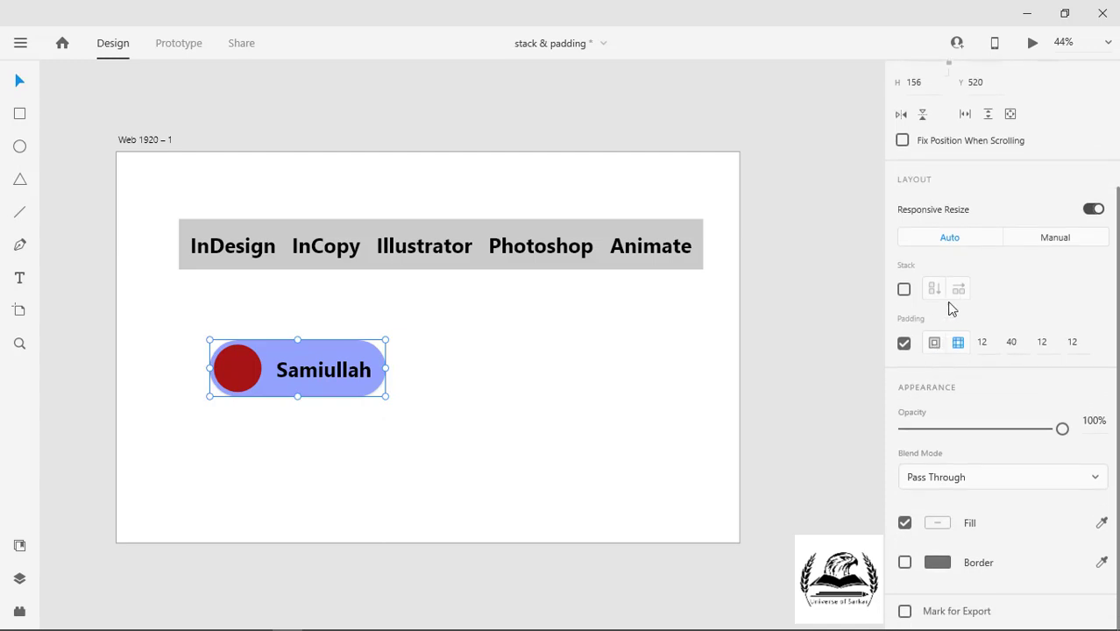